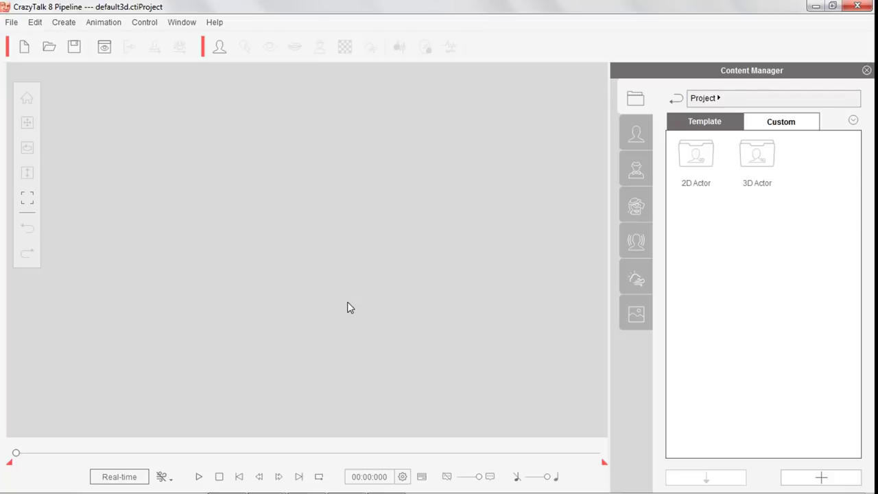
- Create a 3D actor, load photo file 1 as the front image, and test rotating it
left_click(219, 47)
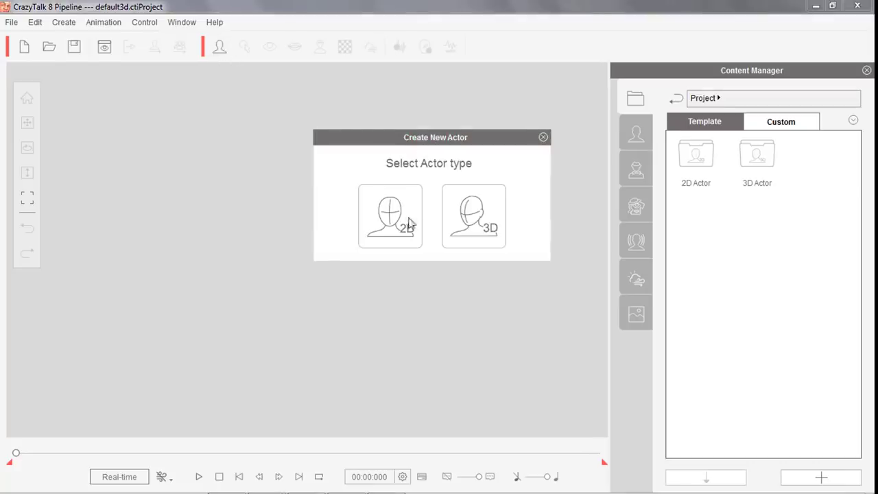
left_click(487, 238)
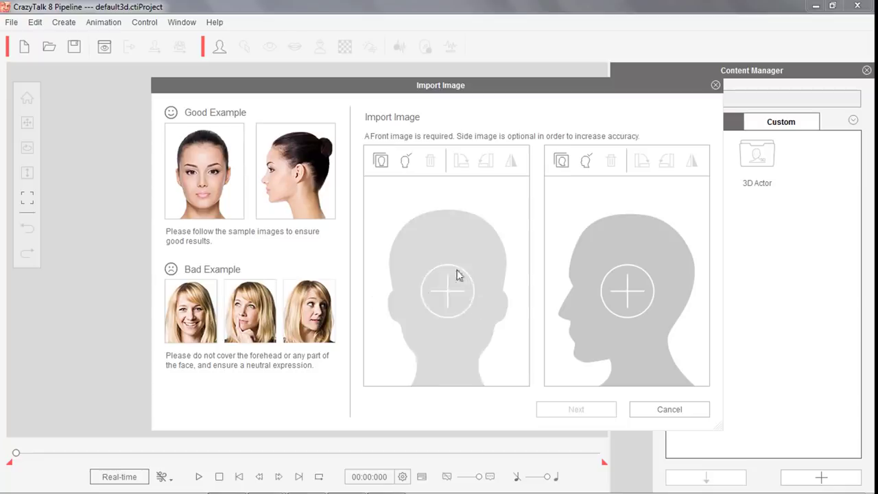
left_click(457, 293)
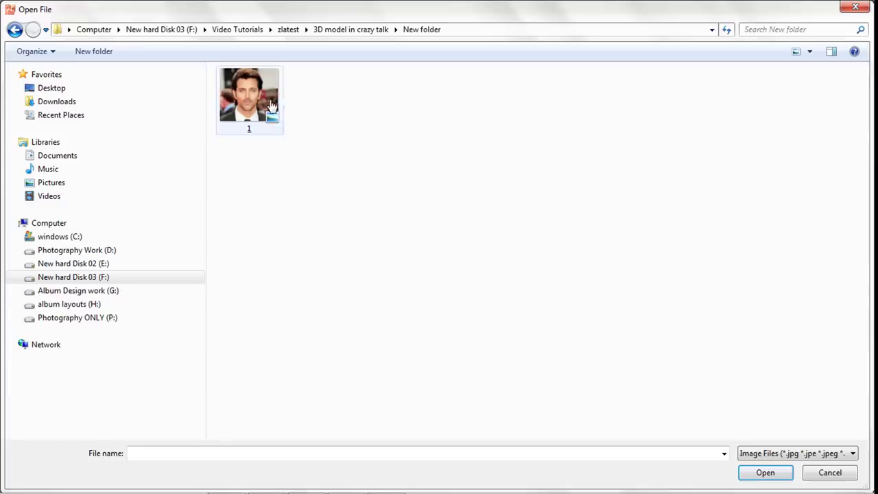
double_click(249, 94)
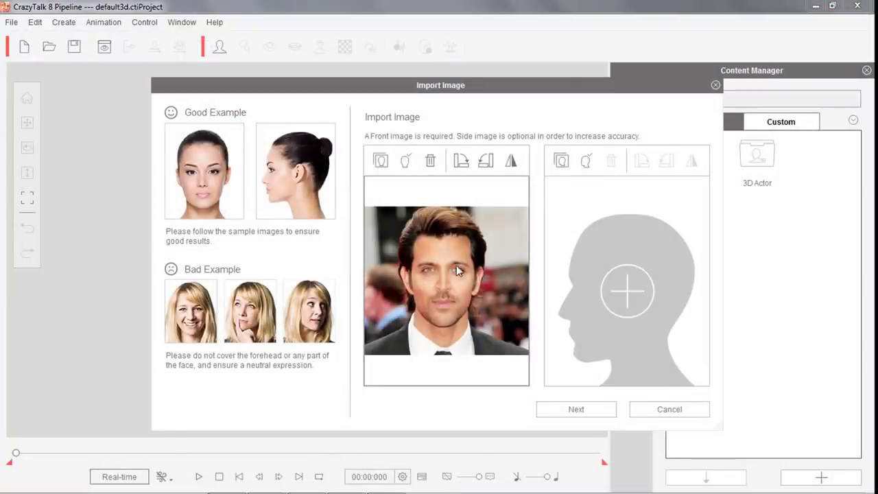
left_click(486, 161)
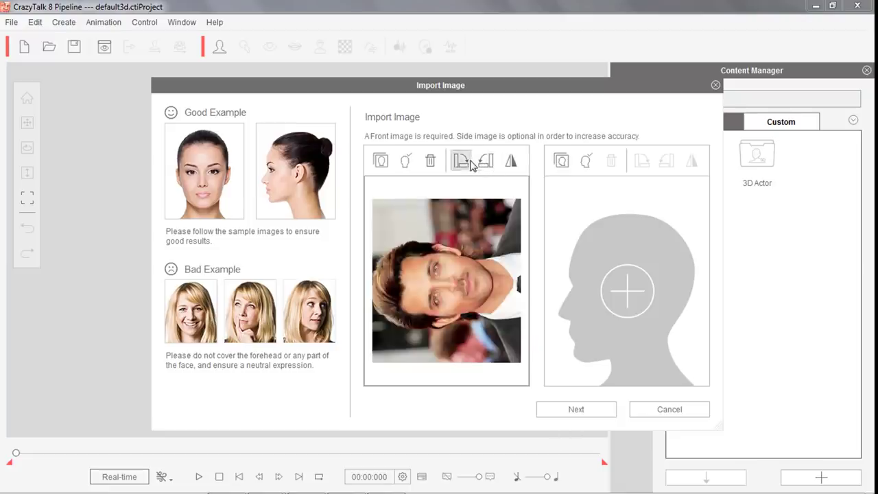
left_click(461, 160)
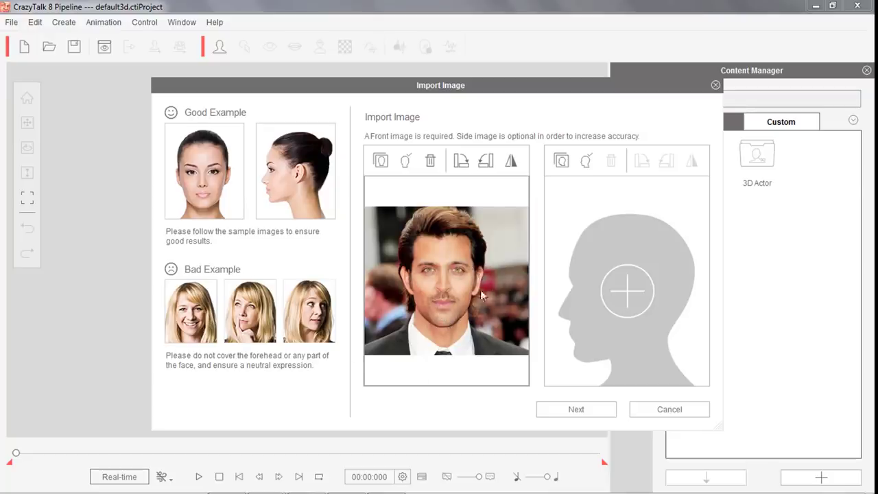
- Zoom in on the face and mark the outer and inner corners of both eyes
left_click(573, 412)
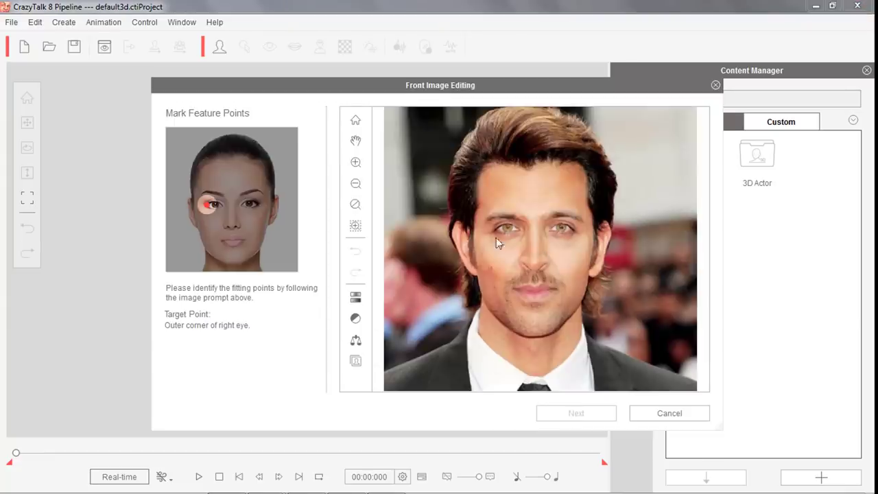
scroll(499, 243, "up", 2)
scroll(500, 235, "down", 2)
scroll(500, 235, "up", 2)
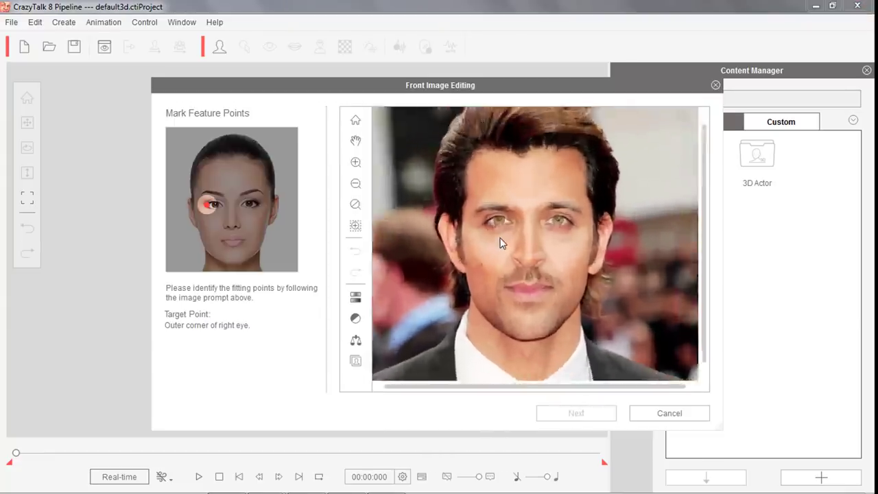
scroll(500, 243, "up", 1)
scroll(502, 240, "down", 1)
scroll(502, 241, "up", 1)
scroll(501, 240, "up", 1)
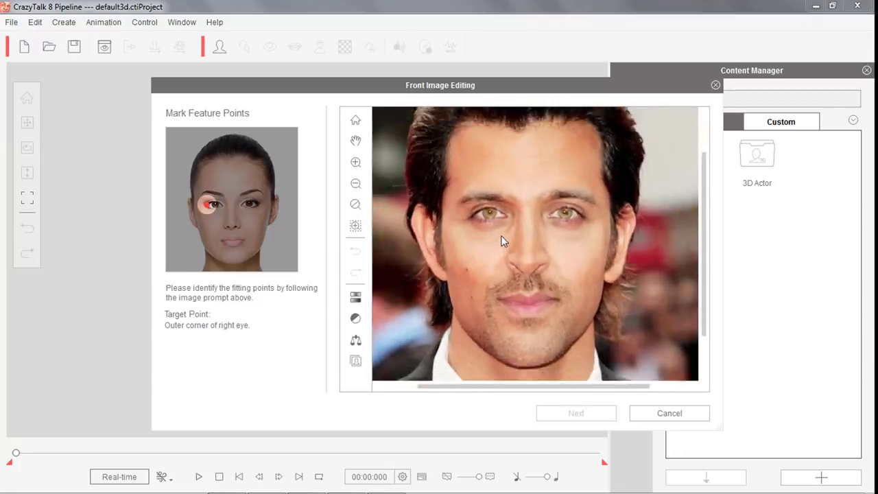
scroll(503, 241, "up", 2)
scroll(432, 215, "down", 1)
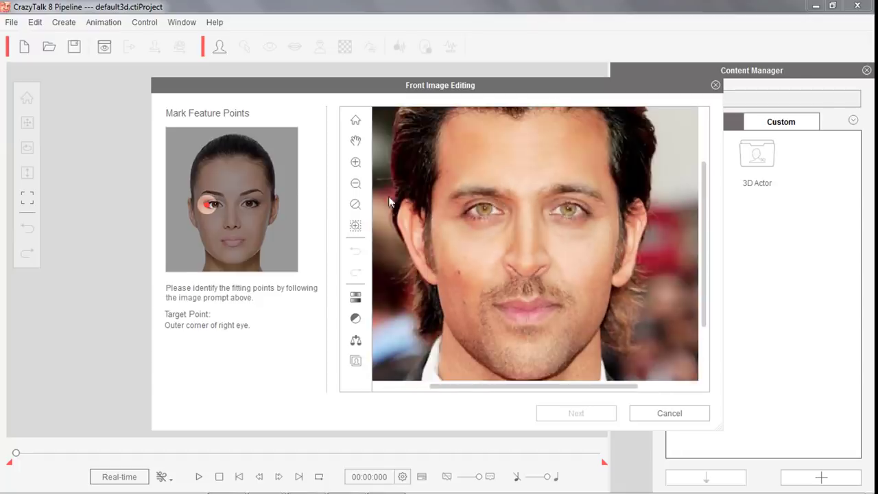
left_click(357, 142)
scroll(495, 290, "up", 1)
scroll(496, 290, "down", 1)
left_click(356, 162)
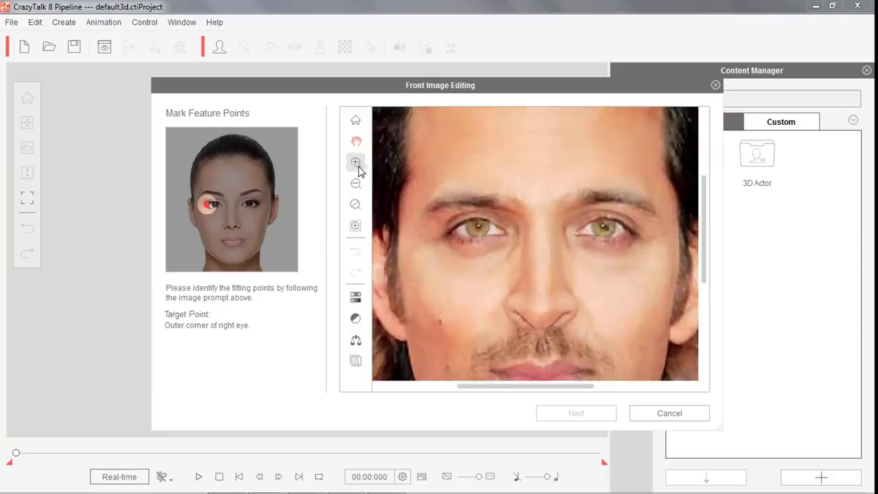
left_click(356, 182)
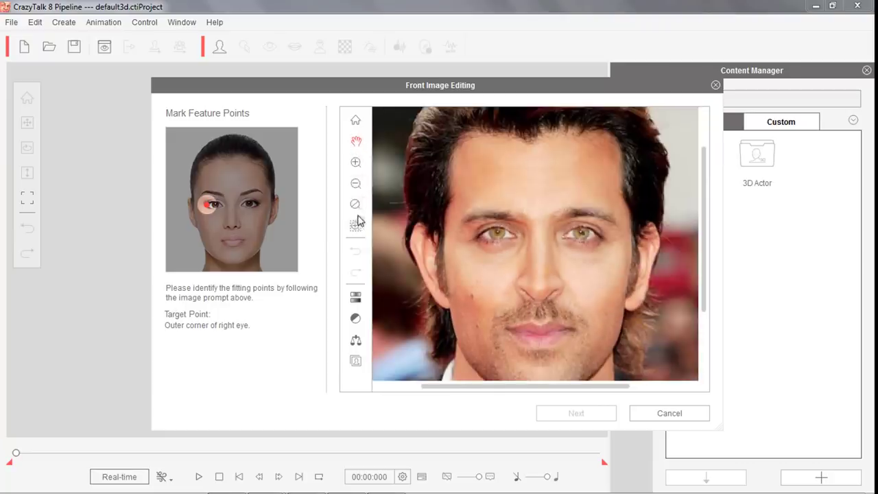
left_click(356, 122)
scroll(441, 219, "up", 1)
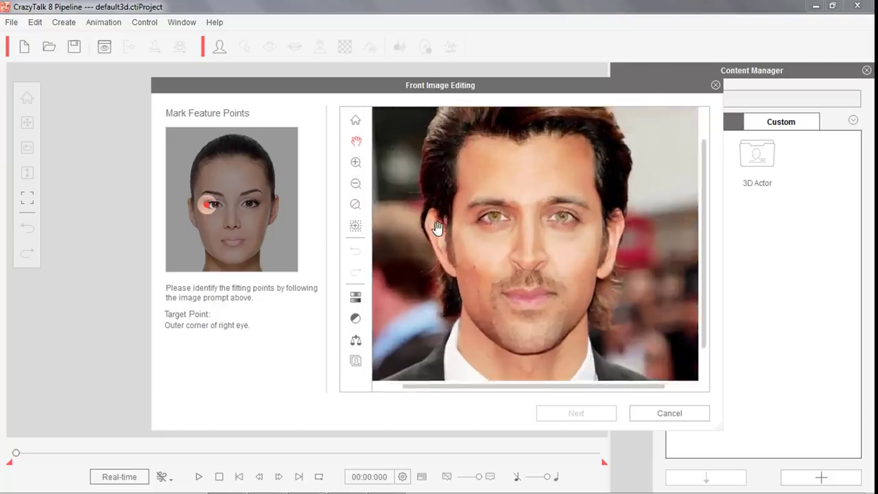
scroll(433, 274, "up", 1)
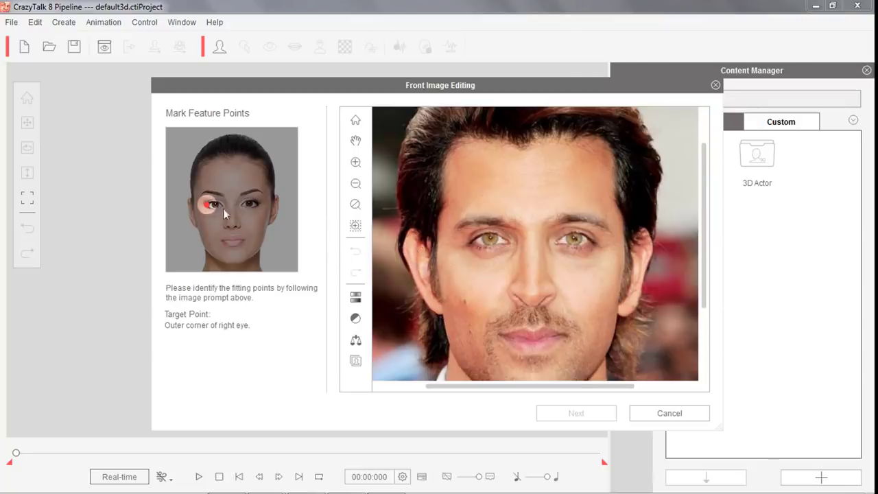
scroll(475, 245, "up", 2)
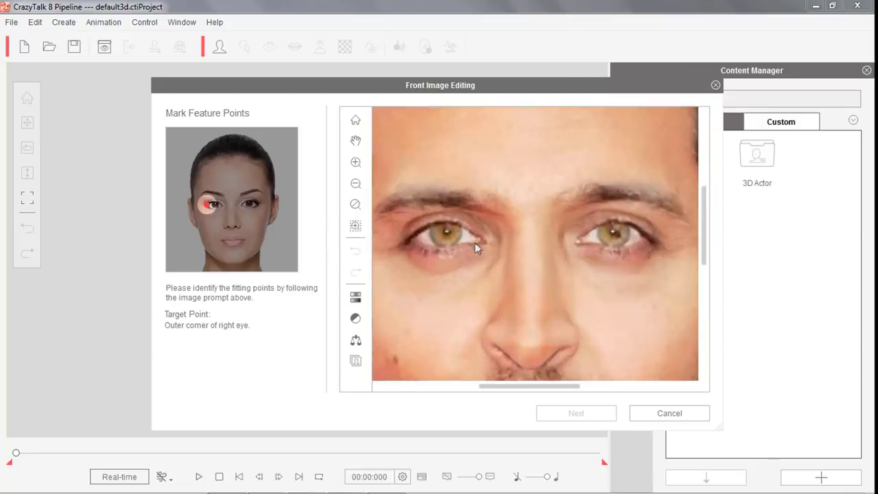
left_click(411, 243)
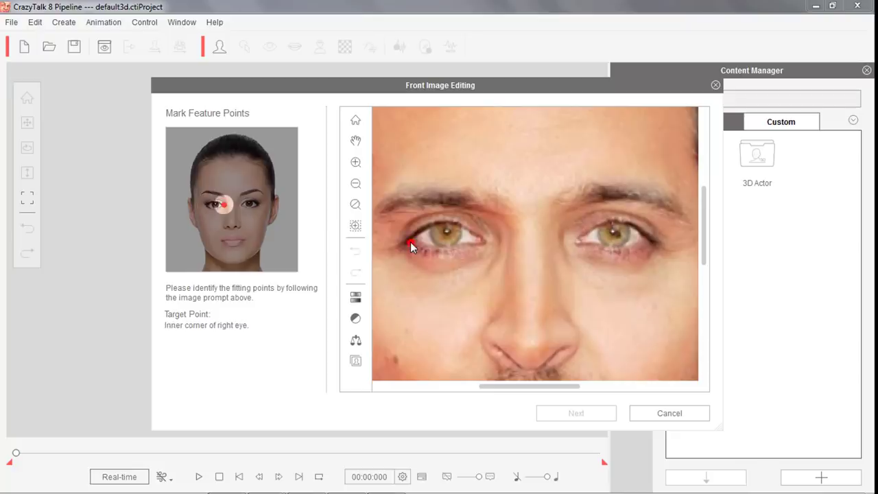
left_click(483, 242)
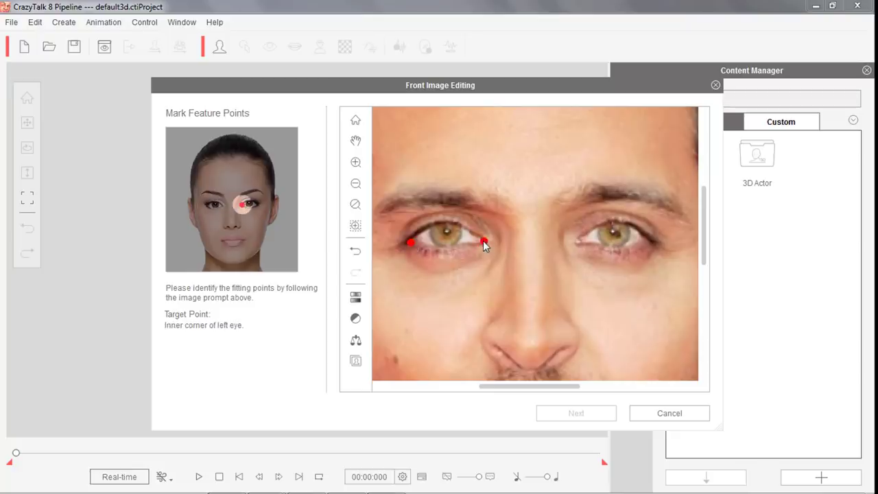
left_click(579, 241)
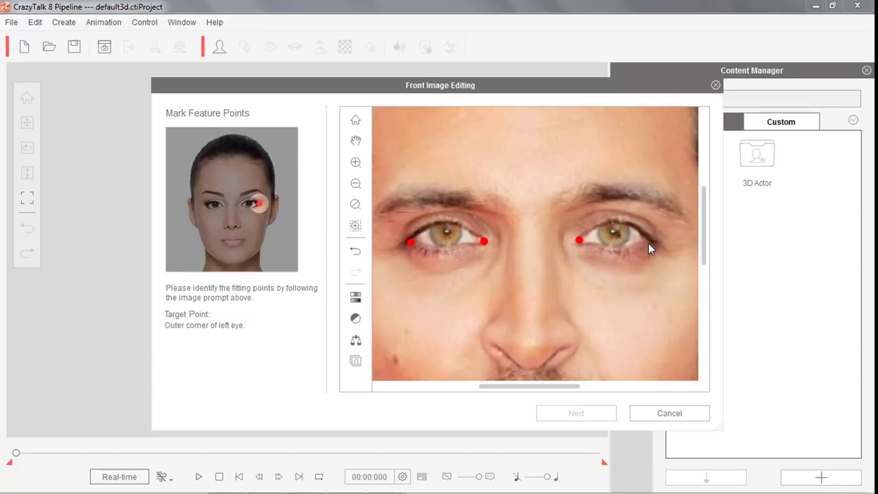
left_click(648, 243)
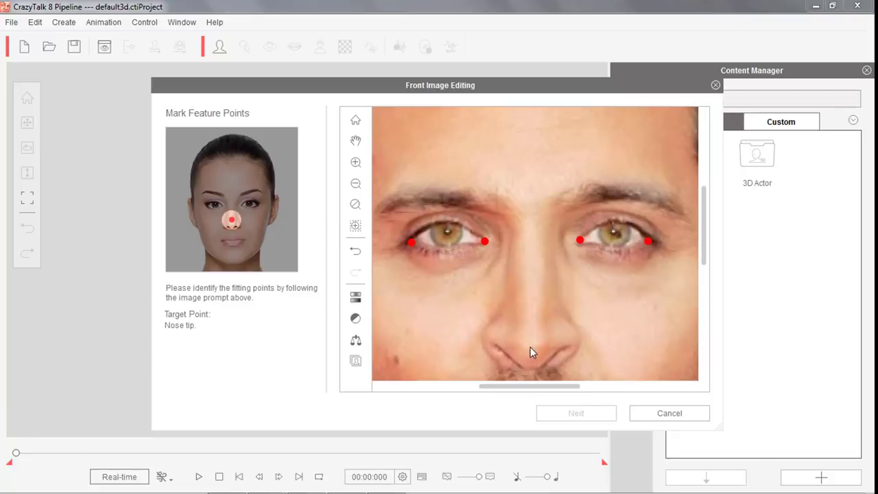
- Mark the nose tip, both mouth corners and the mouth centre
left_click(527, 346)
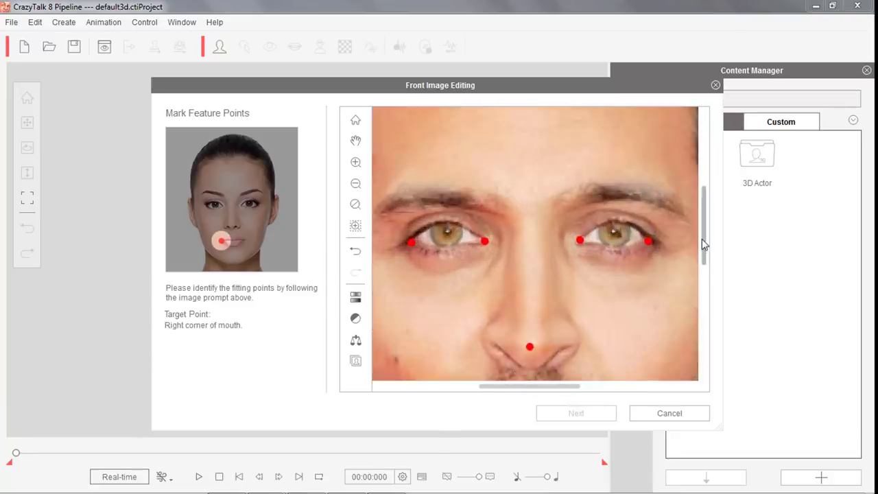
left_click_drag(703, 226, 672, 284)
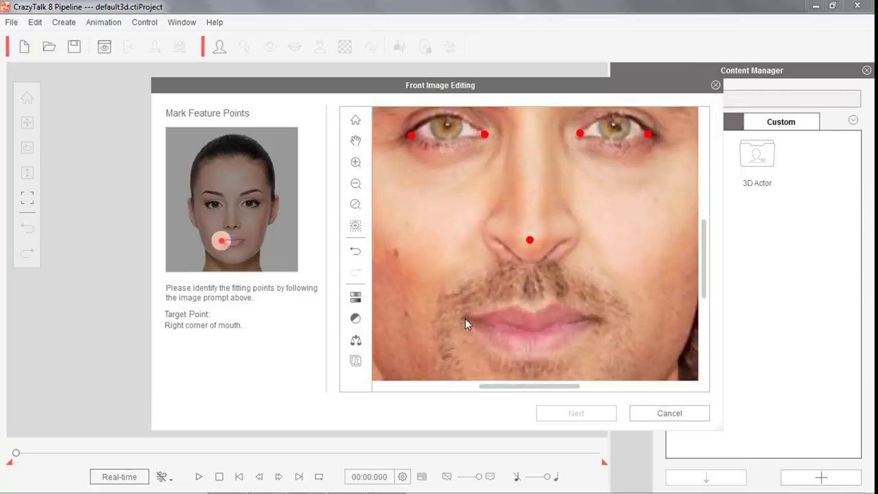
left_click(465, 319)
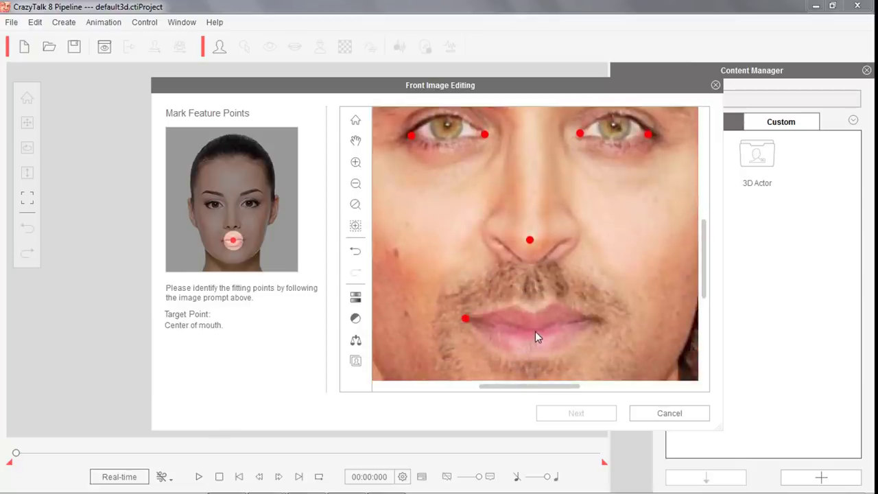
left_click(533, 331)
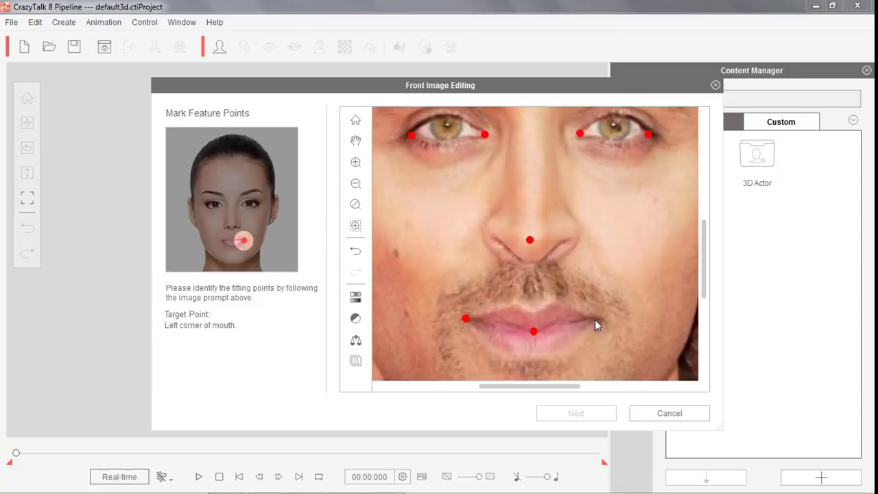
left_click(594, 320)
scroll(494, 241, "down", 2)
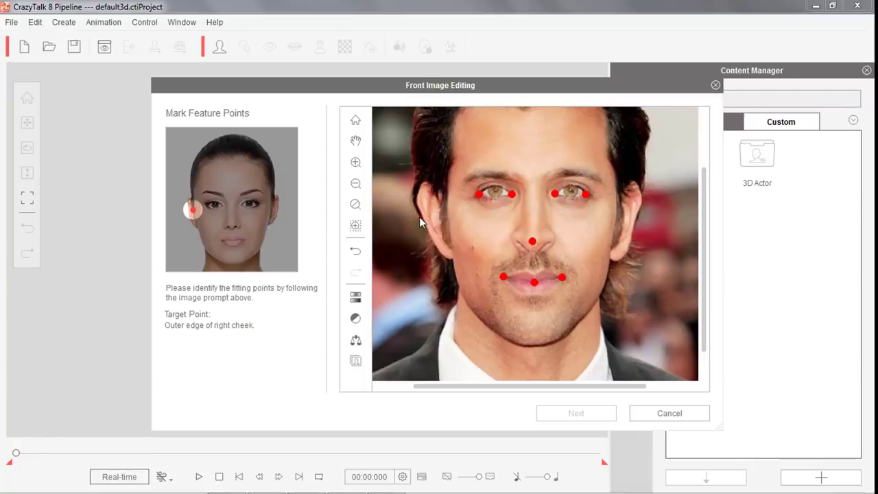
- Mark the outer edge of the right cheek and the right jaw edge
scroll(439, 233, "up", 1)
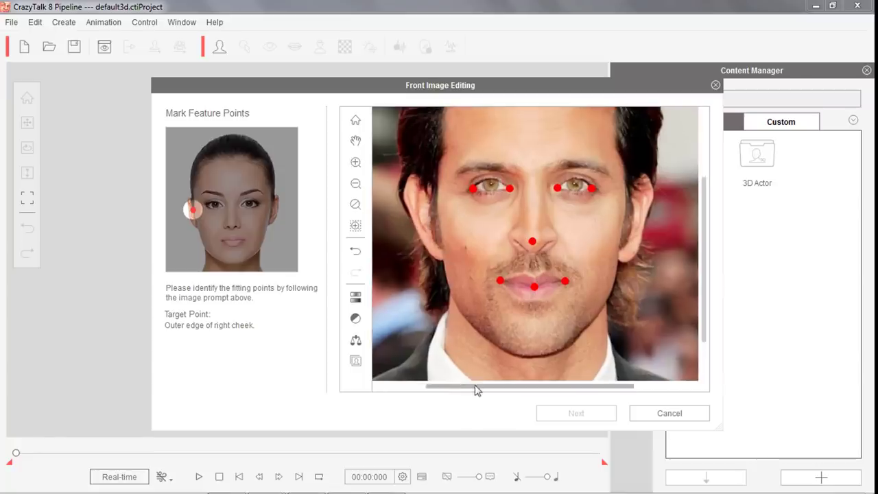
scroll(426, 218, "up", 1)
scroll(426, 218, "up", 1)
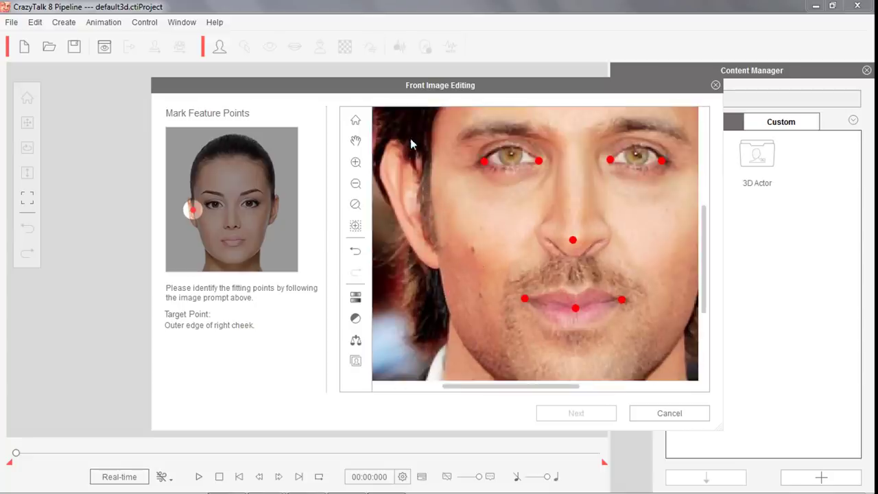
left_click(426, 186)
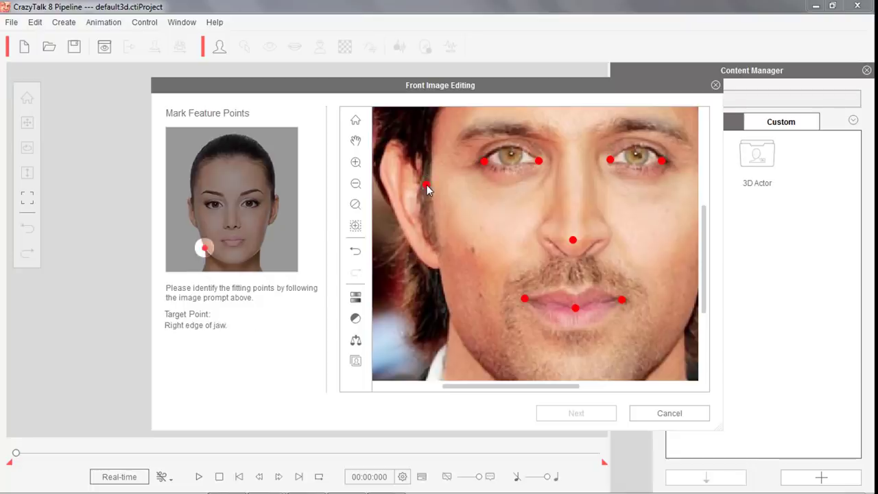
scroll(420, 231, "down", 3)
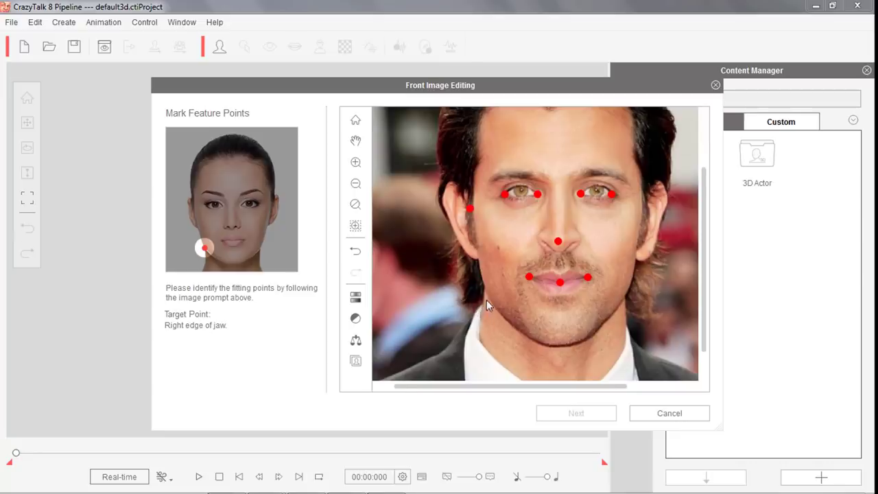
scroll(484, 302, "up", 3)
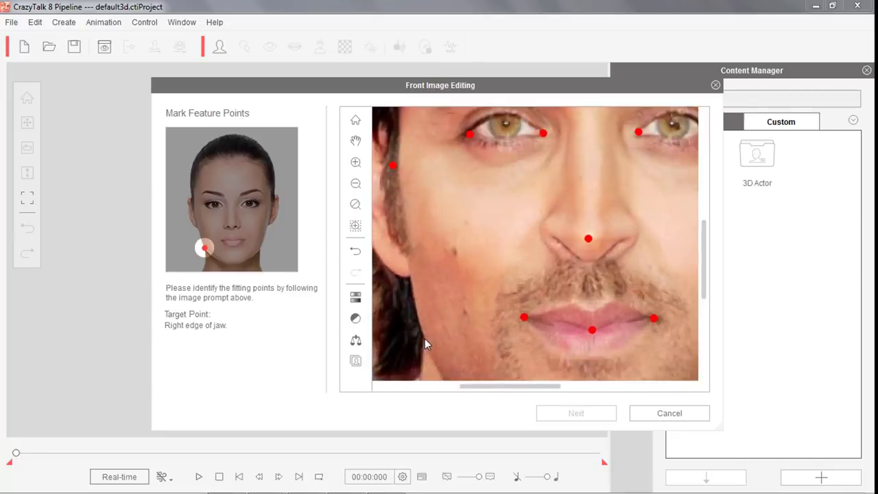
left_click(424, 336)
key("ctrl+z")
left_click(424, 336)
scroll(422, 333, "down", 3)
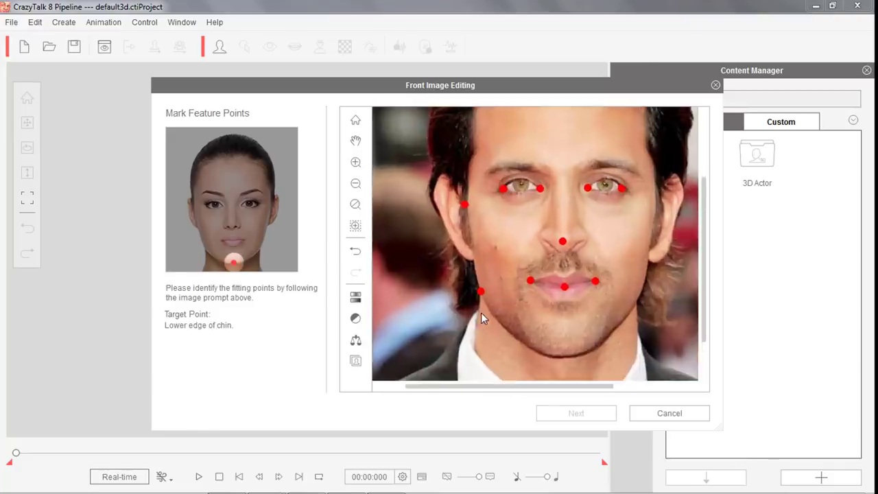
scroll(481, 312, "up", 3)
scroll(475, 310, "down", 3)
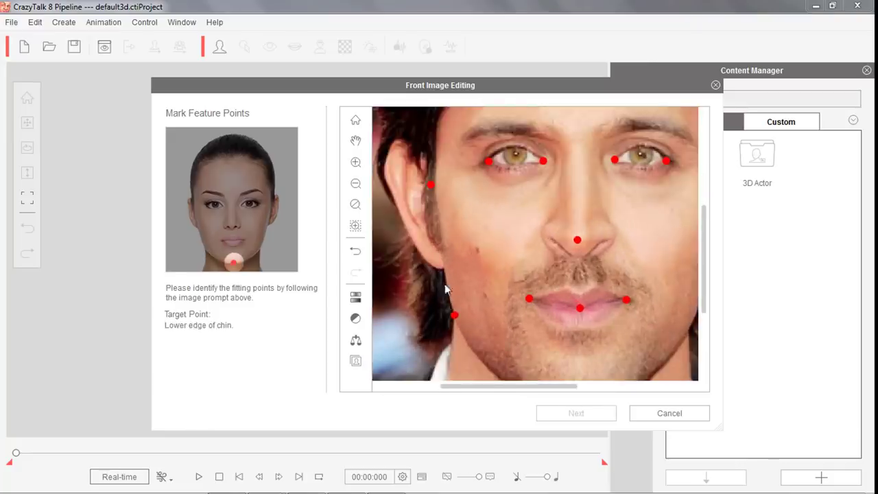
scroll(454, 317, "down", 2)
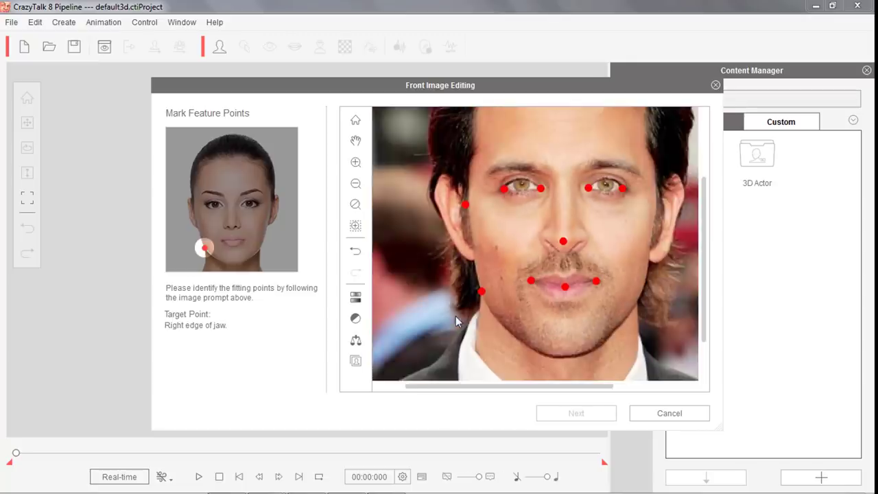
- Mark the chin, left jaw edge, left cheek edge and top of the skull
left_click(563, 355)
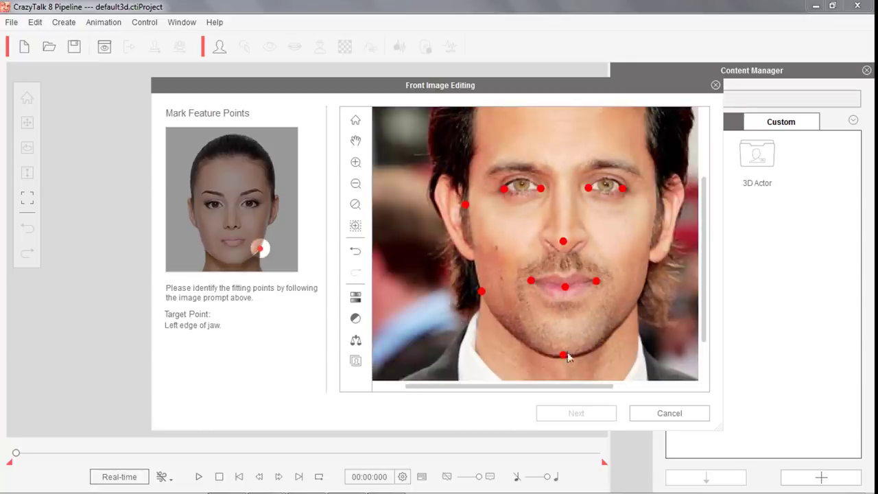
left_click(637, 301)
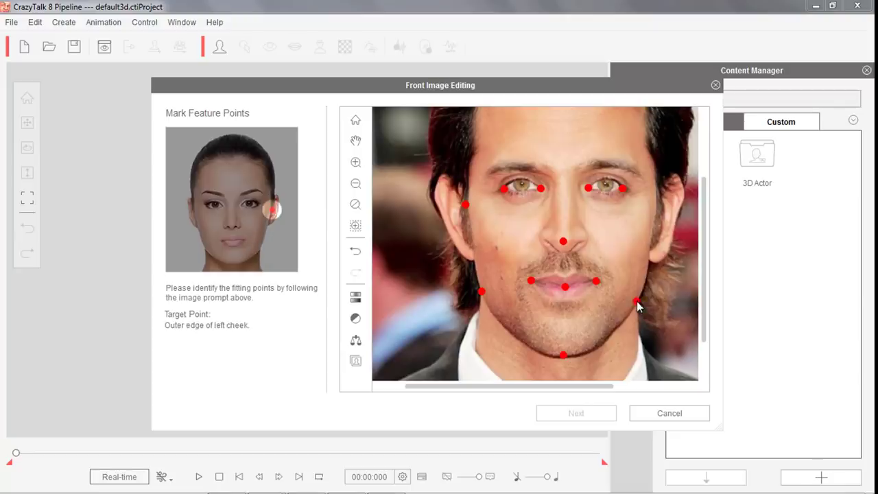
left_click(657, 197)
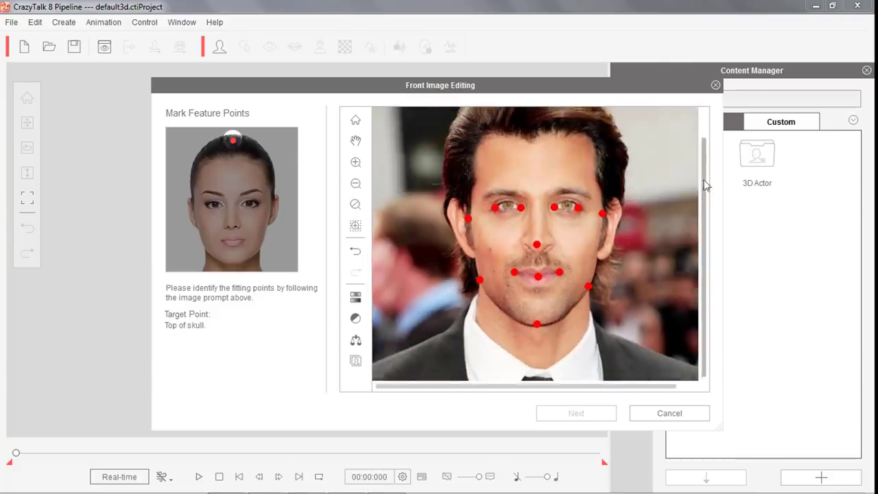
left_click_drag(705, 182, 706, 141)
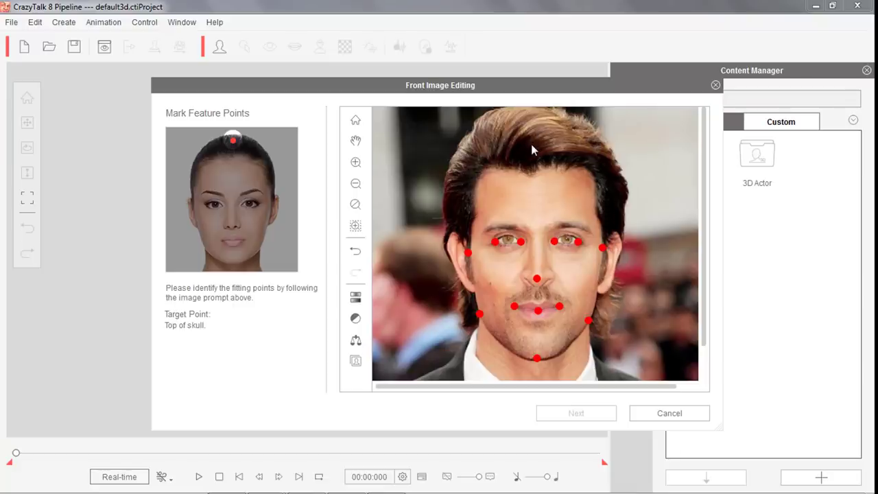
left_click(529, 141)
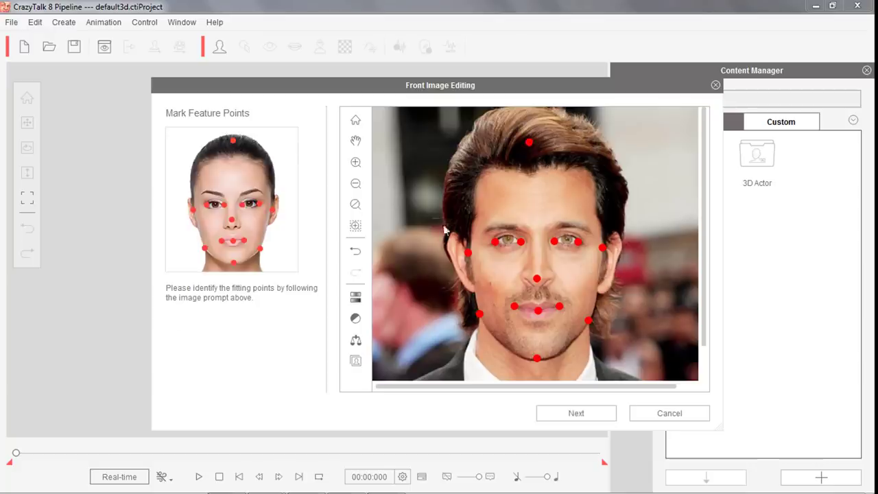
- Build the 3D face from the marked points and rotate the head to inspect it
left_click(579, 413)
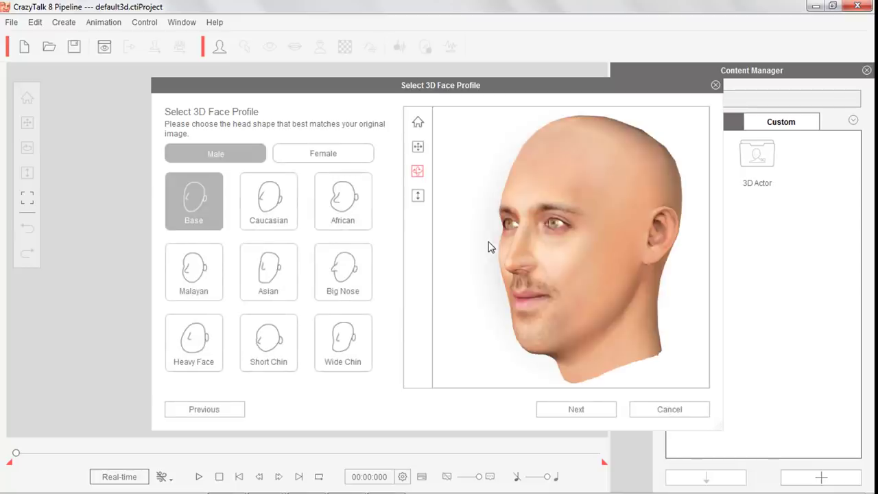
mouse_move(553, 237)
left_mouse_down()
mouse_move(604, 295)
mouse_move(694, 362)
mouse_move(621, 147)
mouse_move(500, 92)
mouse_move(680, 284)
mouse_move(661, 190)
mouse_move(656, 201)
left_mouse_up()
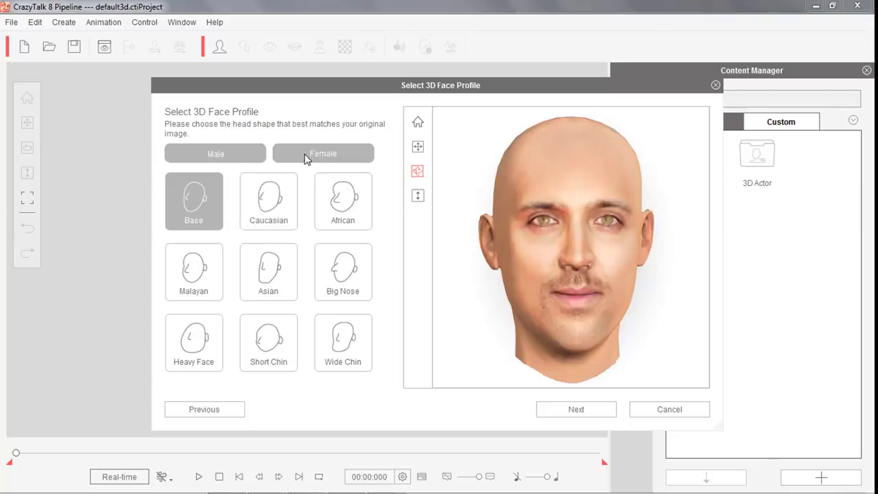
mouse_move(578, 252)
left_mouse_down()
mouse_move(508, 350)
mouse_move(584, 245)
mouse_move(582, 281)
mouse_move(562, 277)
left_mouse_up()
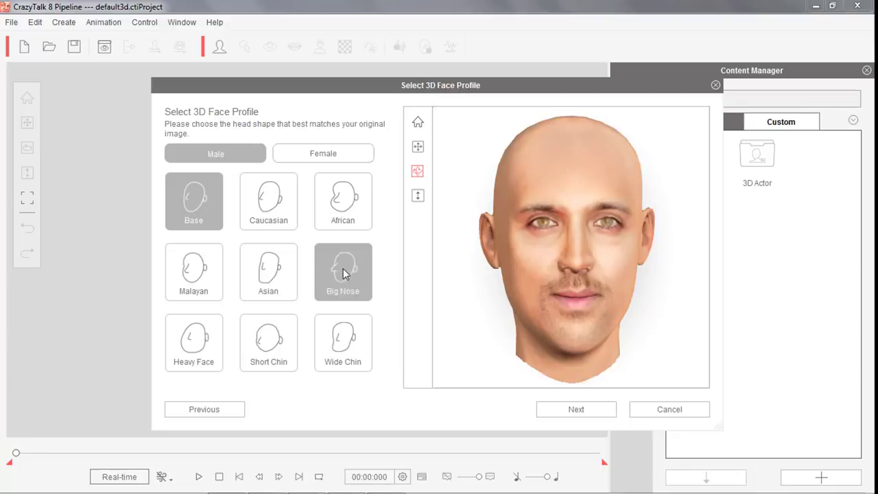
- Compare the African head profile, then return to the male Base profile
left_click(347, 215)
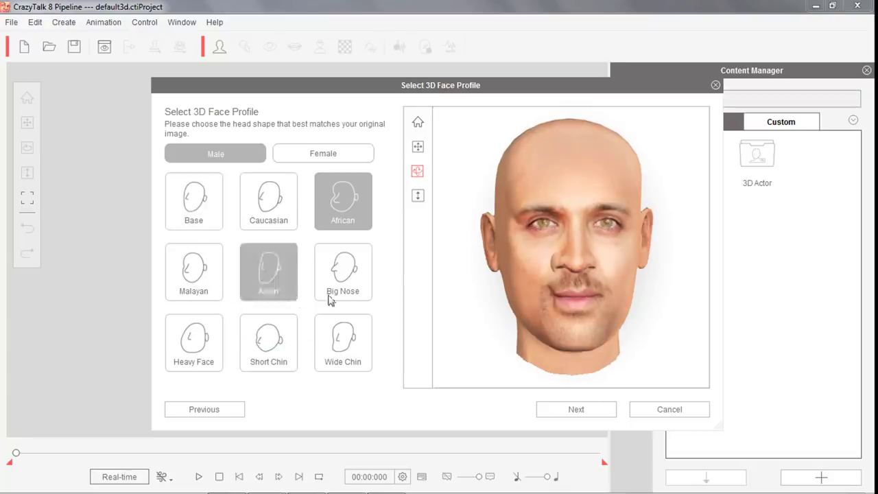
mouse_move(634, 282)
left_mouse_down()
mouse_move(639, 261)
mouse_move(619, 309)
mouse_move(647, 280)
mouse_move(471, 251)
mouse_move(542, 327)
mouse_move(613, 290)
left_mouse_up()
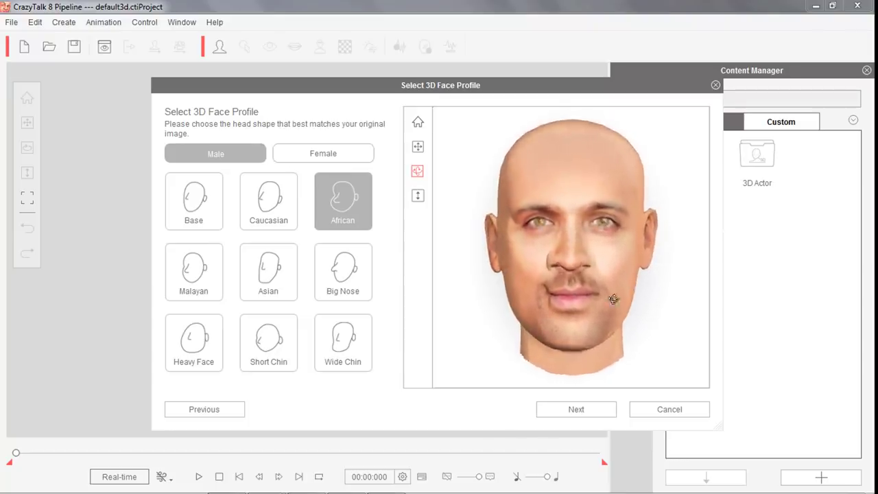
left_click(201, 207)
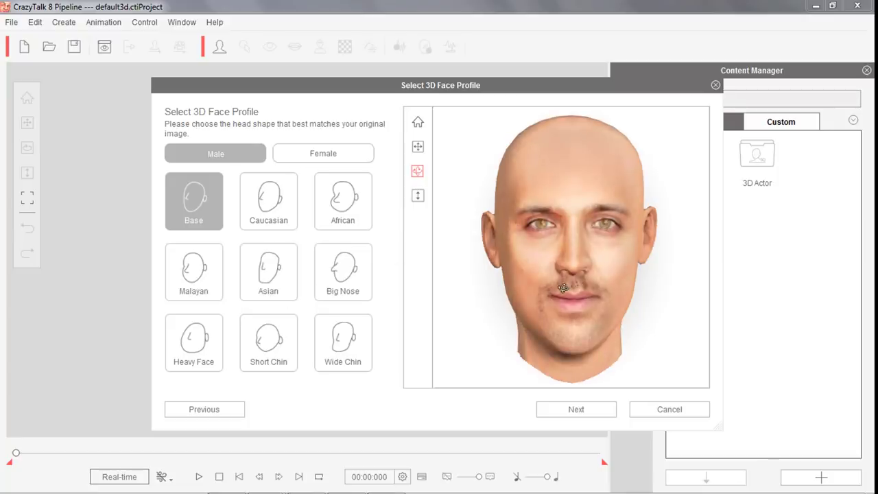
left_click_drag(564, 289, 614, 238)
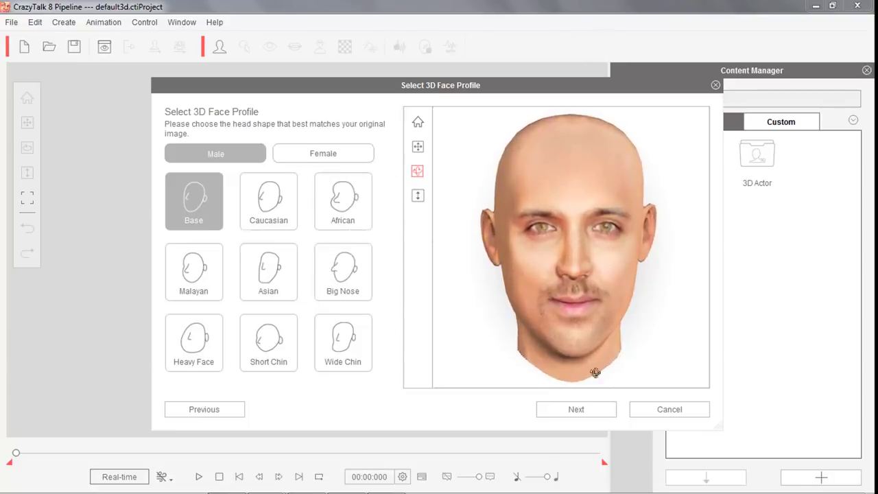
- Accept the Base profile and generate the actor into the Front Fitting editor
left_click(590, 412)
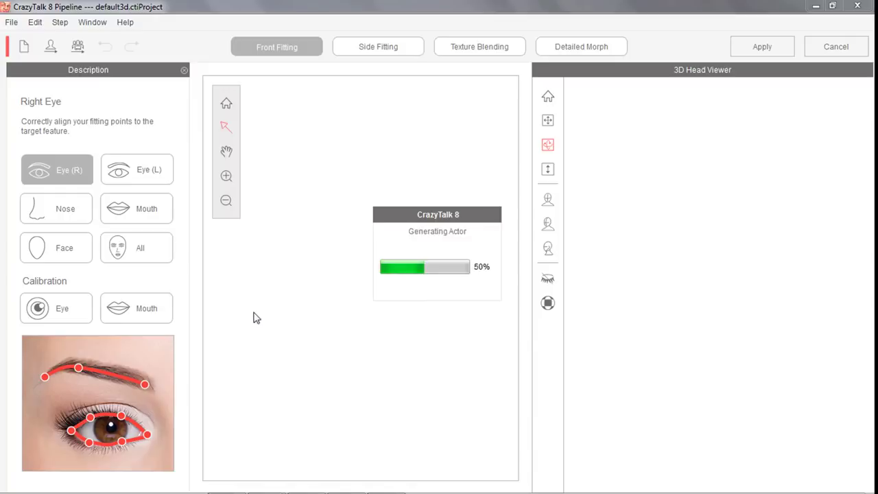
scroll(359, 204, "down", 3)
scroll(358, 212, "down", 1)
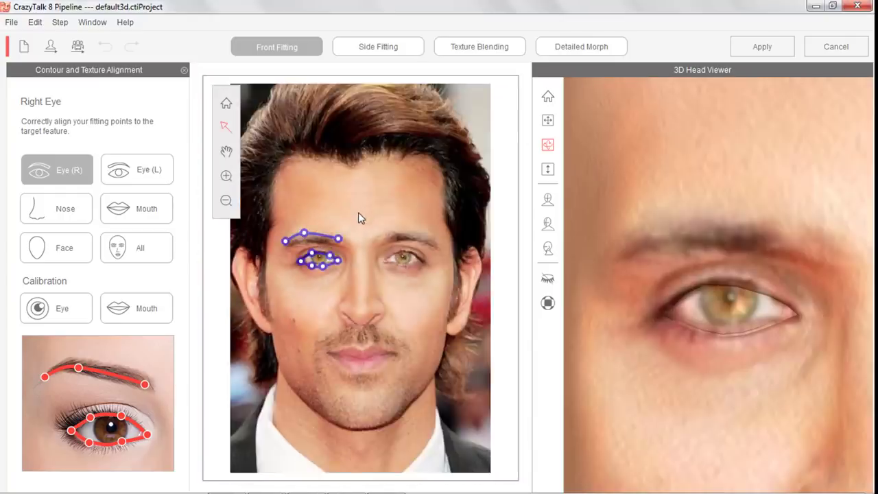
scroll(358, 213, "up", 3)
scroll(358, 218, "down", 3)
scroll(729, 220, "down", 5)
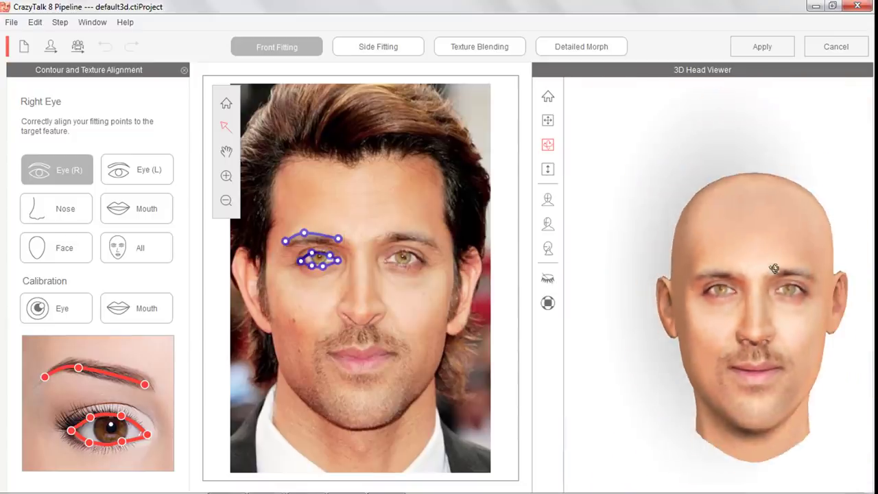
- Reposition the 3D head preview and select Eye (R) fitting
left_click(549, 122)
left_click_drag(737, 268, 665, 206)
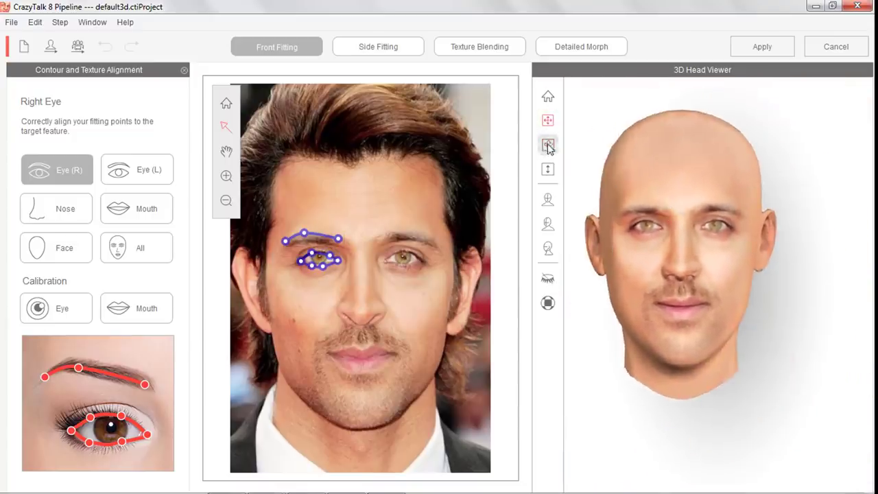
left_click(547, 144)
mouse_move(688, 299)
left_mouse_down()
mouse_move(658, 188)
mouse_move(712, 255)
mouse_move(705, 244)
left_mouse_up()
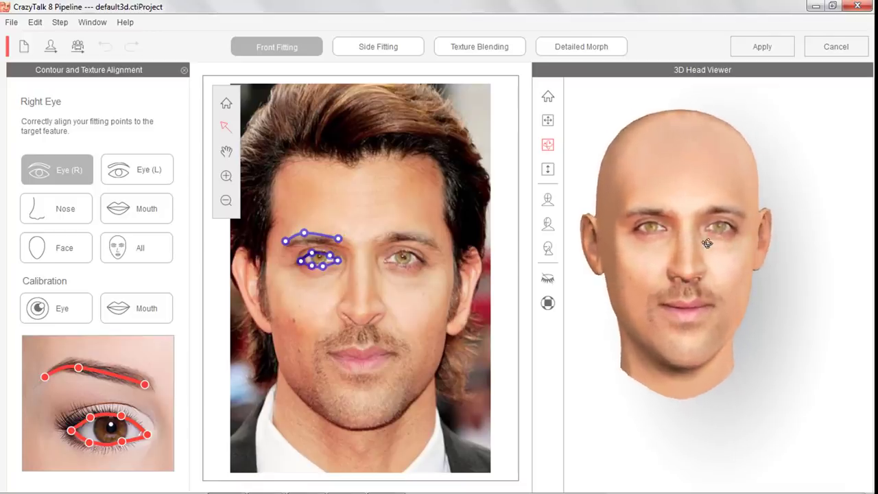
scroll(310, 263, "up", 5)
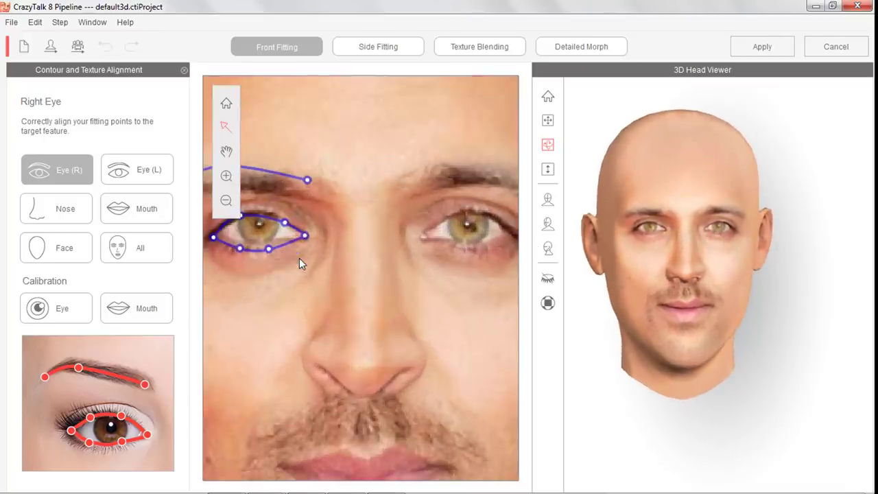
left_click(133, 172)
left_click(58, 176)
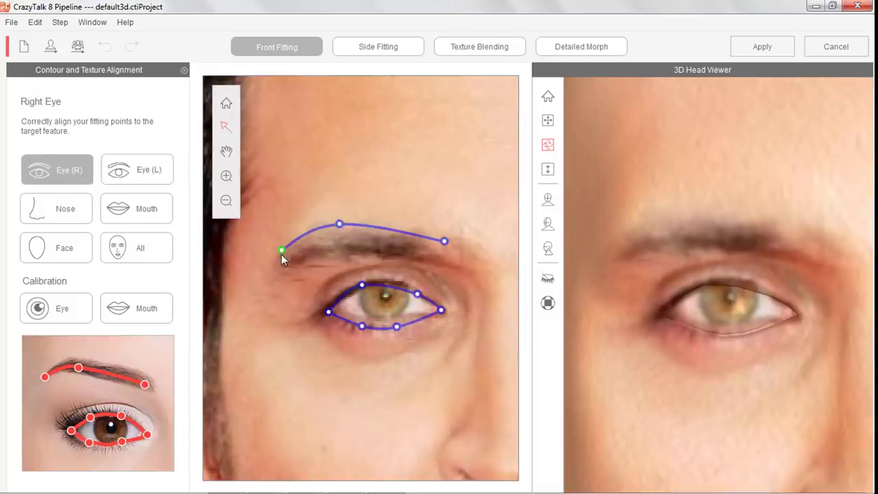
- Drag the right eyebrow and eyelid contour points onto the photo's brow and lids
left_click_drag(281, 252, 277, 276)
left_click_drag(339, 224, 338, 235)
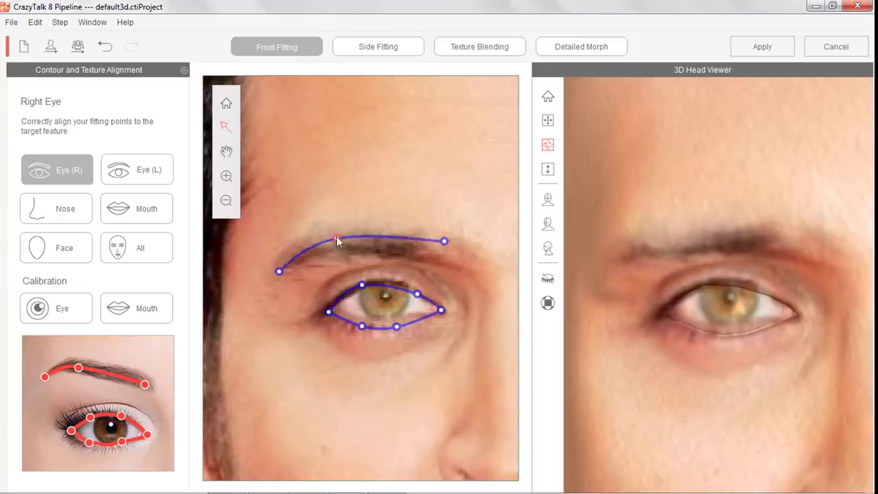
left_click_drag(445, 242, 452, 249)
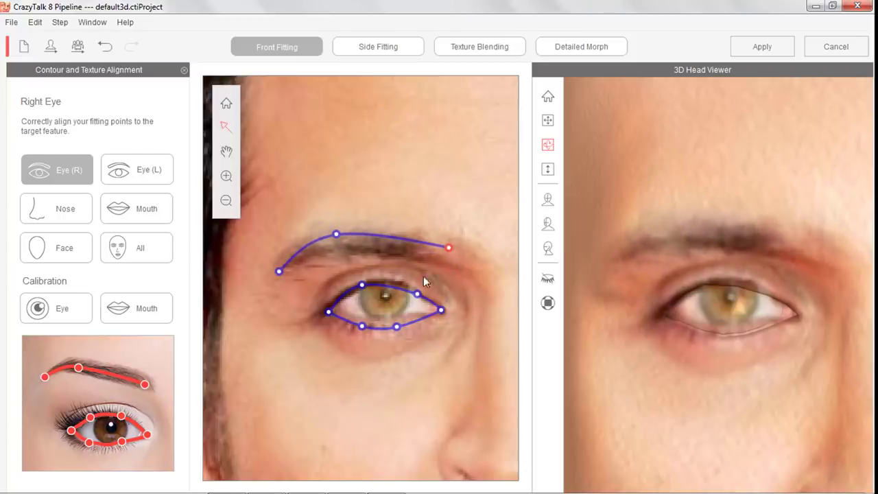
left_click_drag(445, 248, 443, 257)
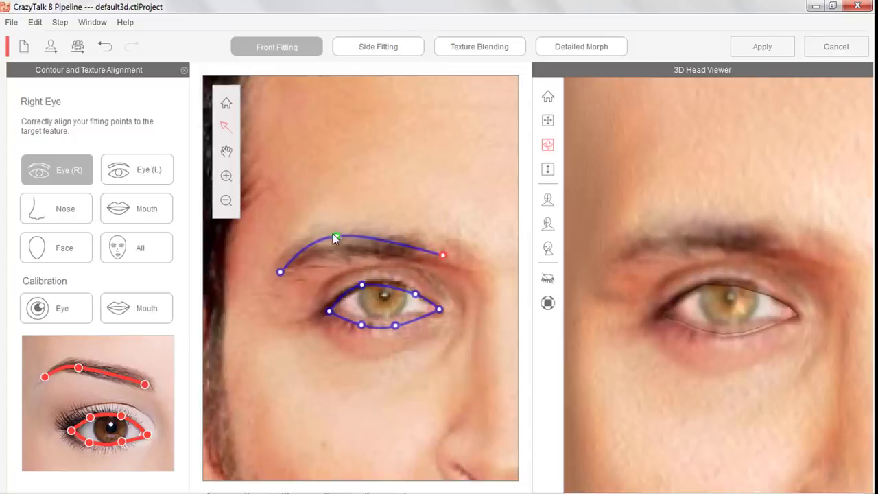
left_click_drag(280, 272, 274, 272)
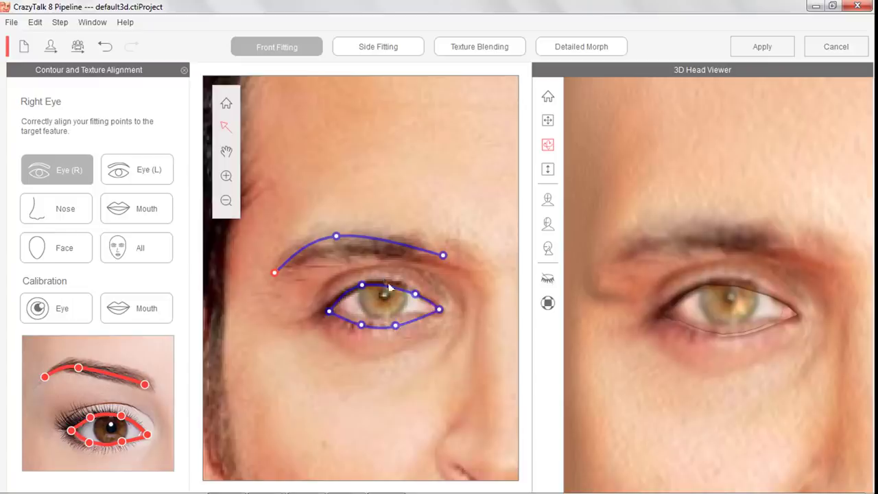
left_click_drag(274, 273, 283, 265)
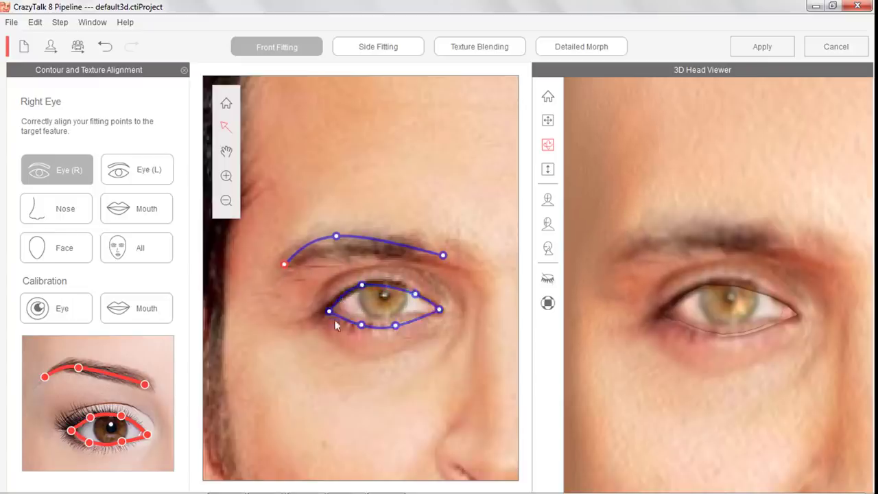
scroll(369, 335, "up", 1)
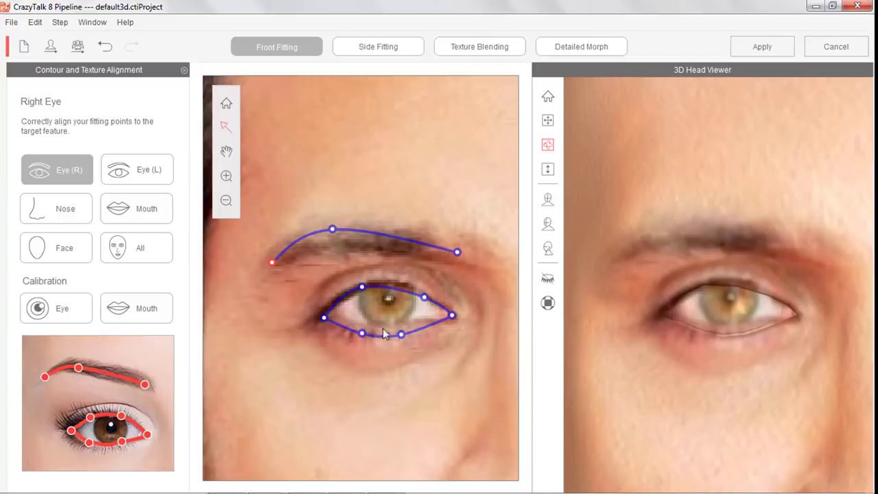
left_click_drag(424, 297, 421, 293)
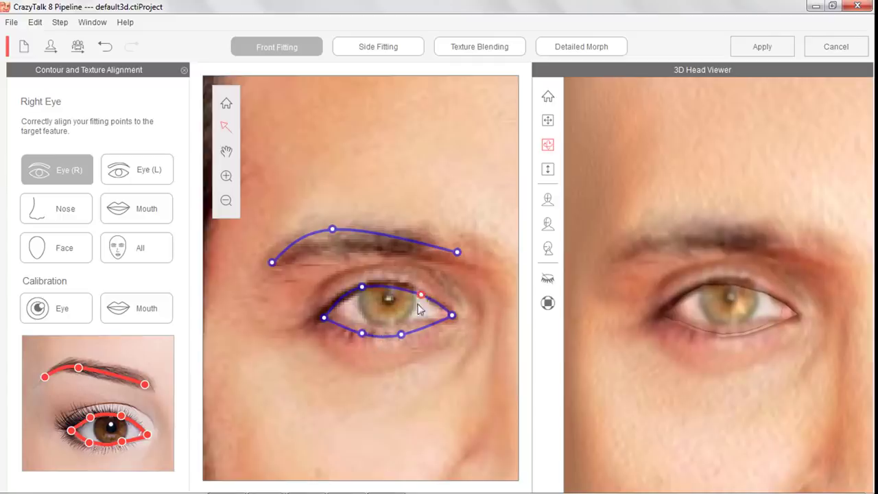
mouse_move(401, 334)
left_mouse_down()
mouse_move(400, 325)
mouse_move(356, 327)
left_mouse_up()
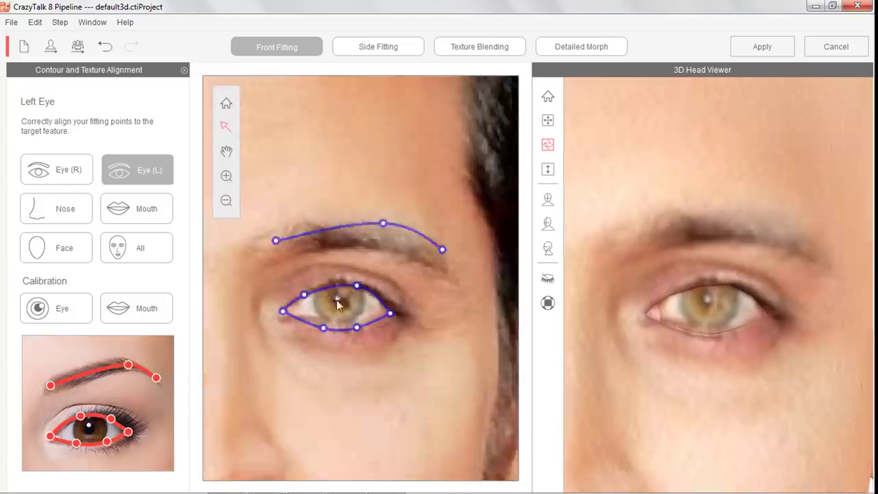
- Switch to Nose fitting and align the nostril contour points with the photo's nostrils
left_click(81, 215)
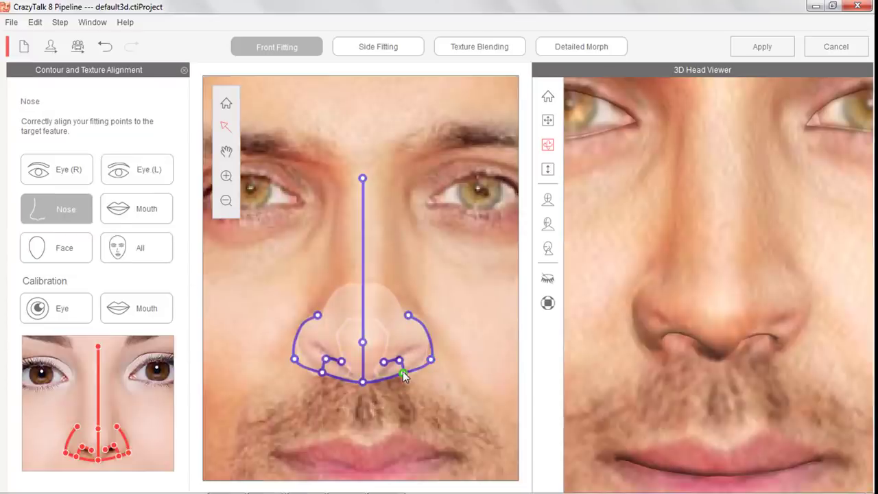
scroll(676, 270, "down", 5)
mouse_move(676, 270)
left_mouse_down()
mouse_move(766, 304)
mouse_move(597, 250)
mouse_move(631, 288)
mouse_move(732, 330)
mouse_move(785, 338)
mouse_move(734, 330)
left_mouse_up()
scroll(771, 316, "up", 3)
scroll(735, 329, "up", 3)
scroll(755, 327, "down", 1)
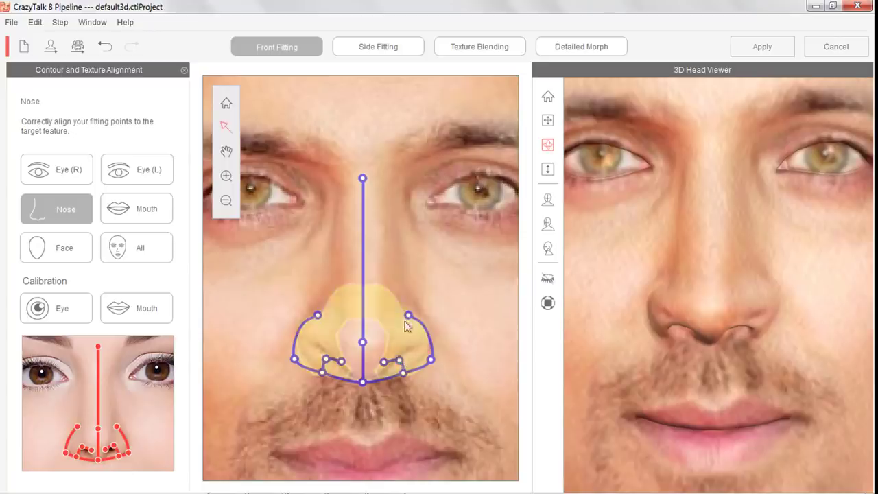
mouse_move(400, 362)
left_mouse_down()
mouse_move(408, 354)
mouse_move(393, 359)
mouse_move(428, 357)
left_mouse_up()
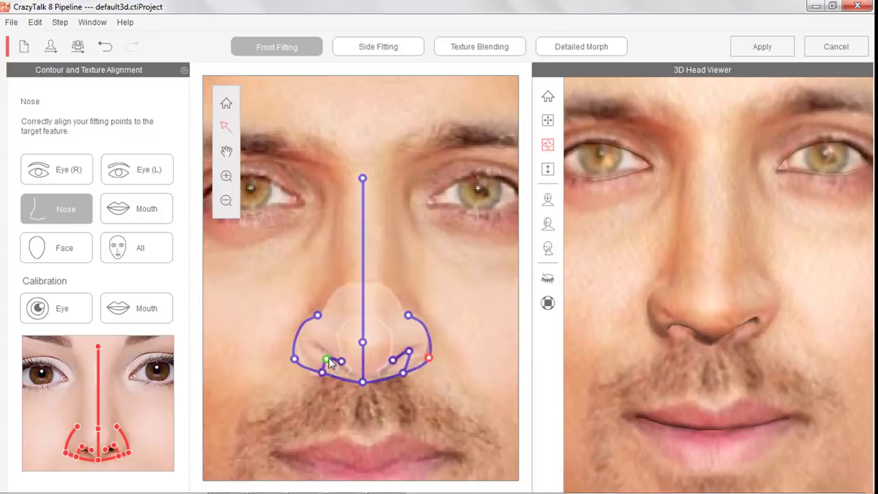
mouse_move(325, 359)
left_mouse_down()
mouse_move(312, 343)
mouse_move(291, 353)
mouse_move(322, 348)
left_mouse_up()
left_click_drag(317, 316, 320, 308)
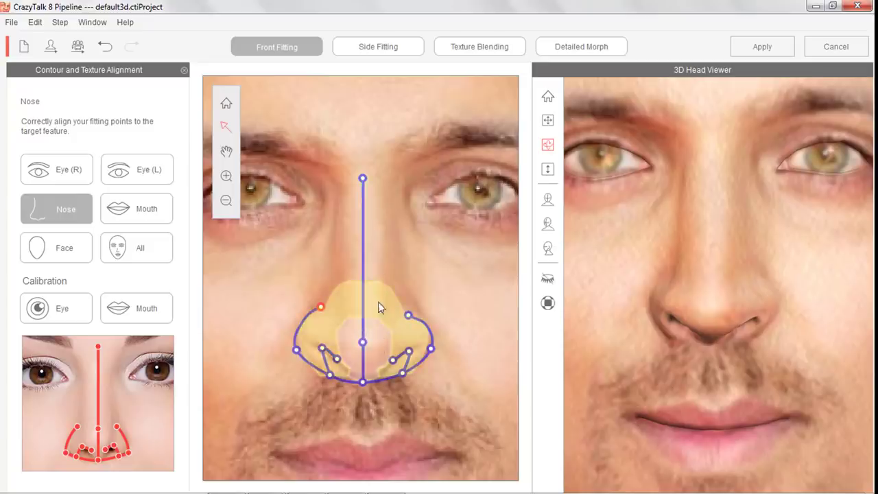
- Move the centre nose point up to the nose tip and check the 3D head
left_click_drag(379, 342, 379, 336)
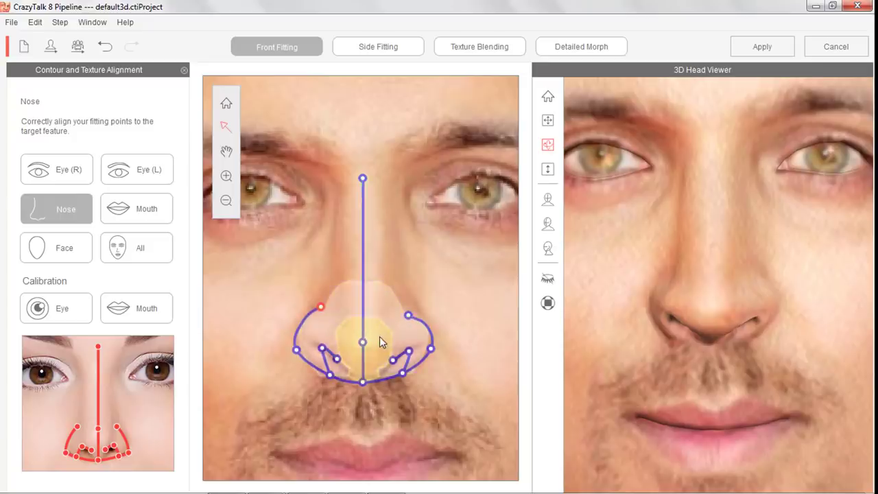
mouse_move(386, 205)
left_mouse_down()
mouse_move(373, 114)
mouse_move(403, 422)
left_mouse_up()
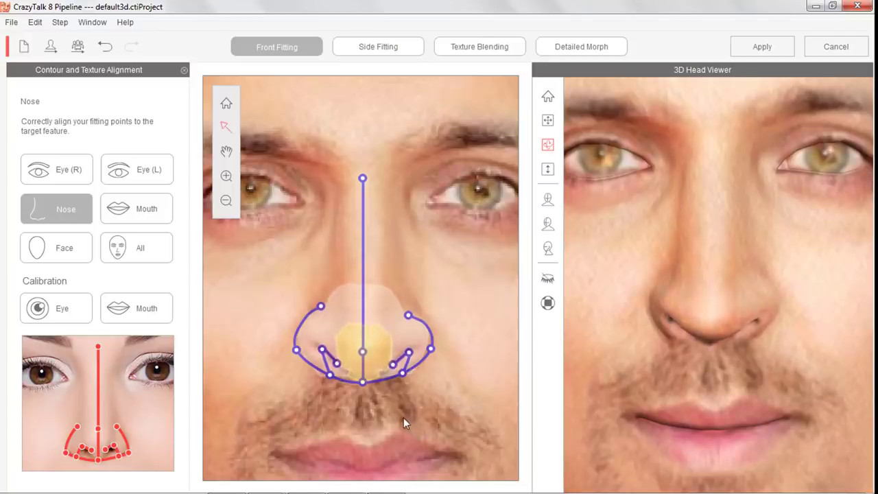
left_click_drag(362, 352, 362, 341)
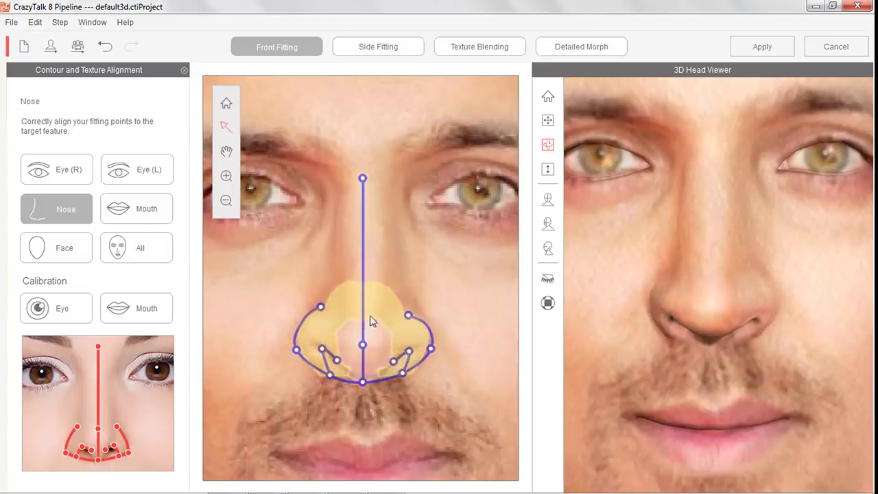
scroll(745, 260, "down", 5)
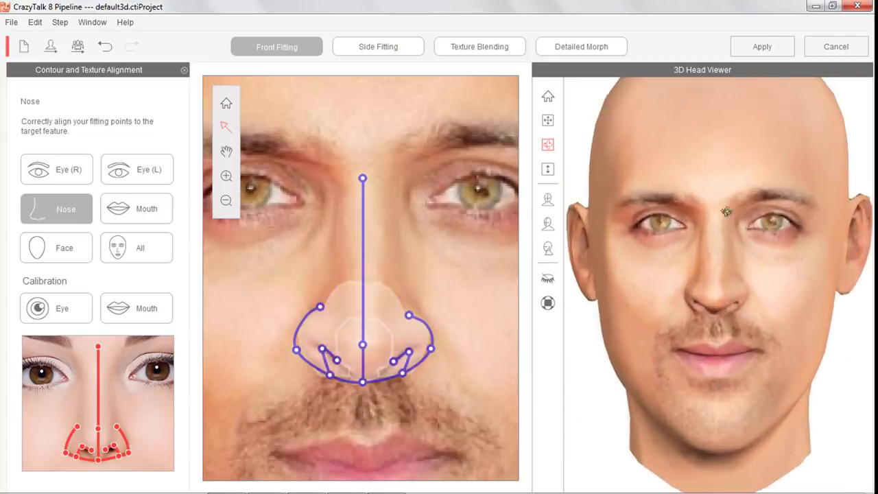
left_click_drag(724, 210, 679, 198)
mouse_move(769, 288)
left_mouse_down()
mouse_move(821, 323)
mouse_move(654, 251)
mouse_move(809, 336)
mouse_move(730, 311)
left_mouse_up()
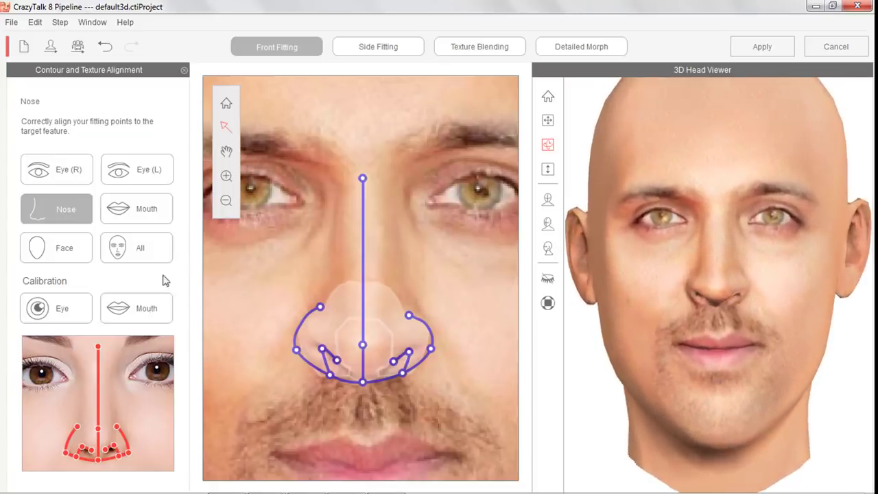
- Switch to Mouth fitting and align the upper, lower and inner lip points with the lips
left_click(147, 219)
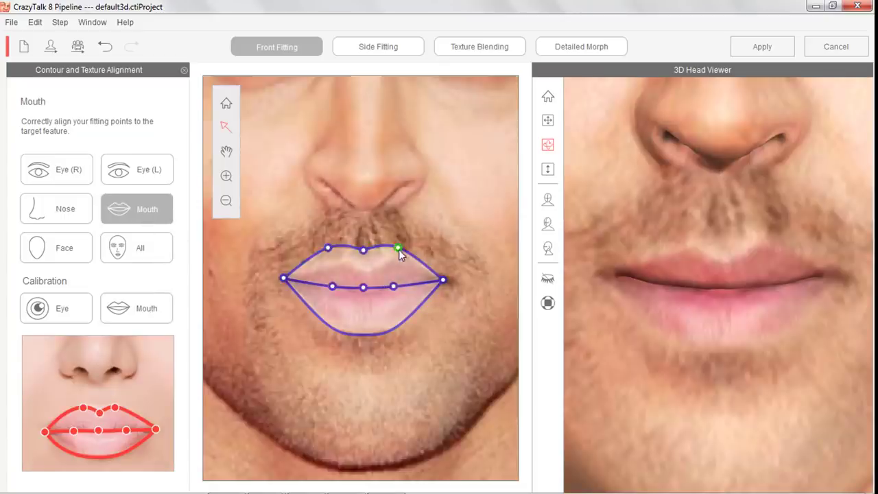
mouse_move(363, 288)
left_mouse_down()
mouse_move(367, 298)
mouse_move(337, 294)
left_mouse_up()
mouse_move(394, 286)
left_mouse_down()
mouse_move(404, 285)
mouse_move(369, 297)
mouse_move(343, 287)
left_mouse_up()
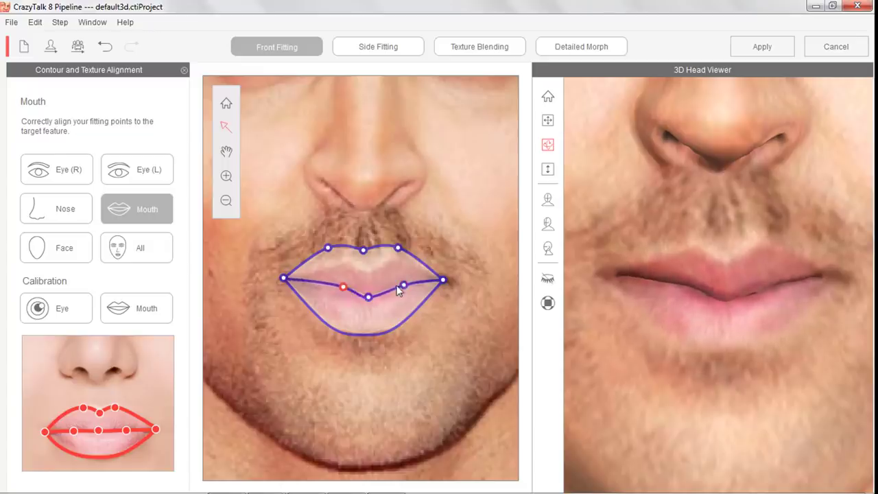
left_click_drag(404, 284, 340, 288)
mouse_move(327, 247)
left_mouse_down()
mouse_move(369, 272)
mouse_move(395, 262)
left_mouse_up()
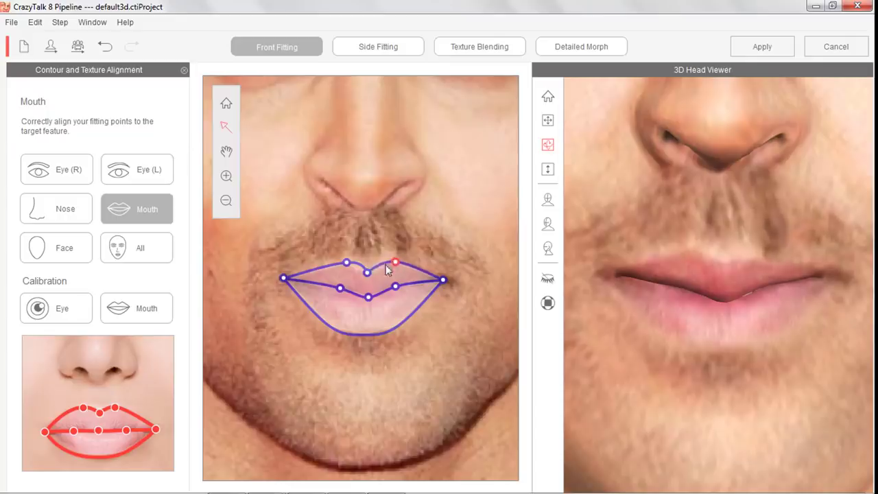
- Nudge the left mouth corner point outward and bring up Face fitting
scroll(768, 255, "down", 5)
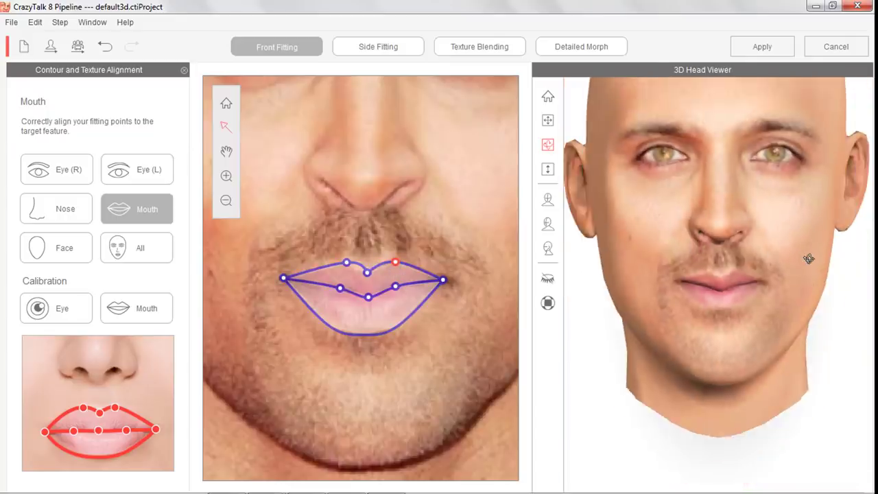
scroll(809, 258, "up", 1)
left_click(382, 332)
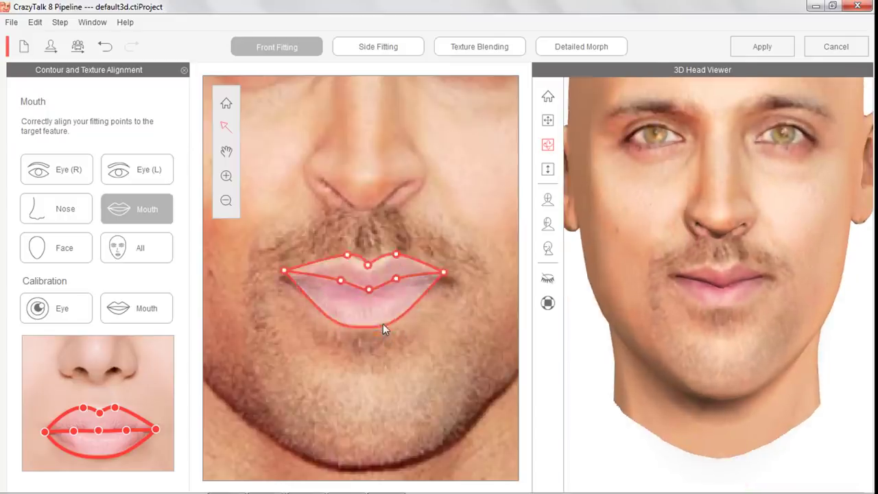
left_click(288, 278)
left_click_drag(287, 278, 286, 280)
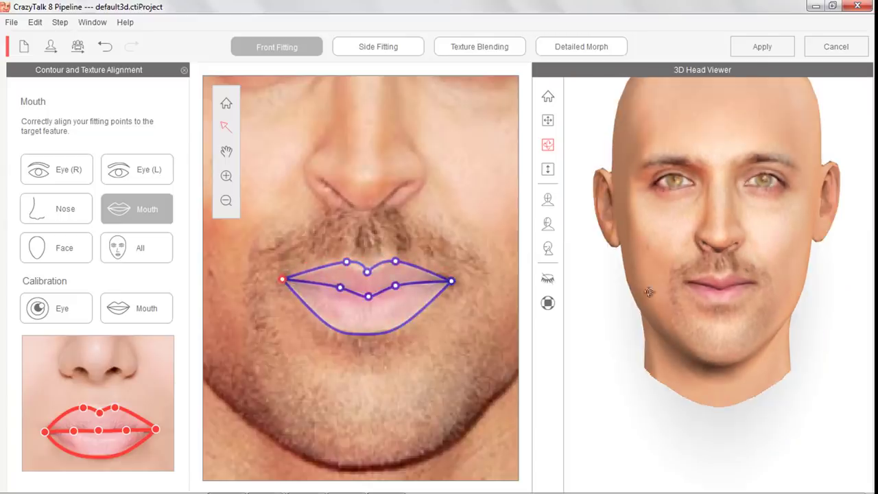
left_click(71, 258)
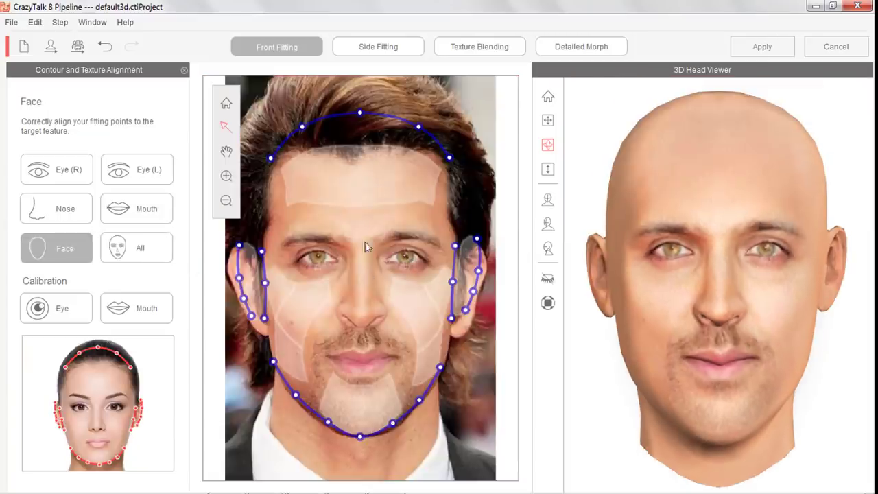
- Adjust the left ear contour points and top forehead point, then inspect the head from the side
mouse_move(240, 277)
left_mouse_down()
mouse_move(227, 271)
mouse_move(235, 248)
left_mouse_up()
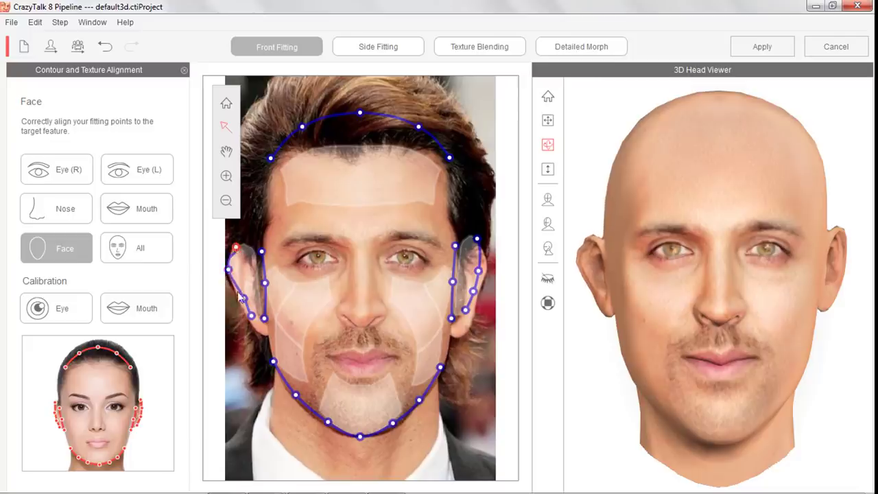
left_click_drag(244, 300, 240, 303)
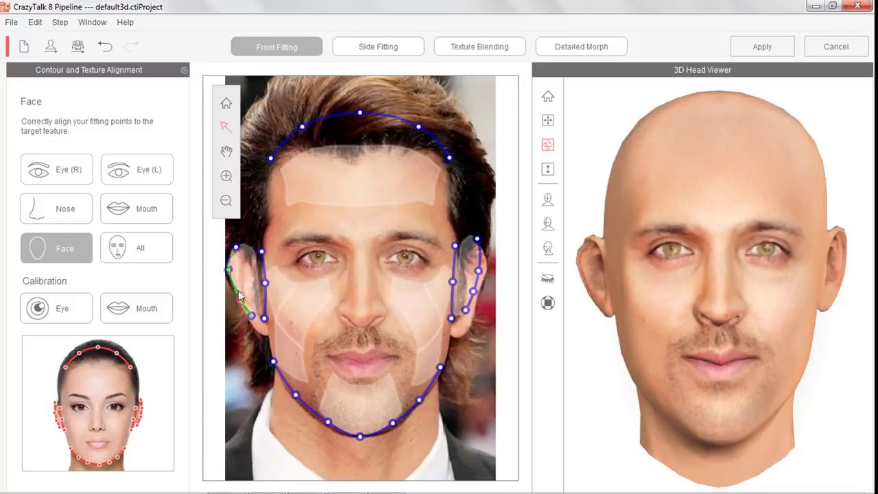
left_click_drag(227, 271, 231, 273)
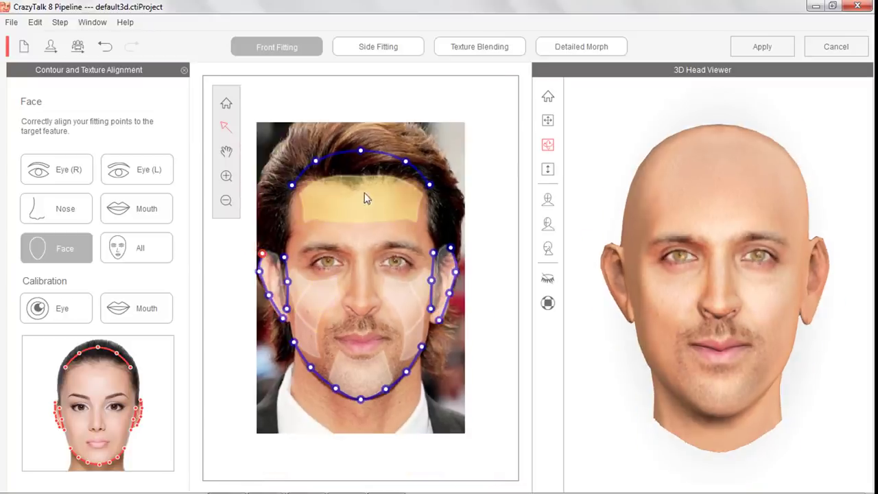
left_click_drag(361, 151, 358, 149)
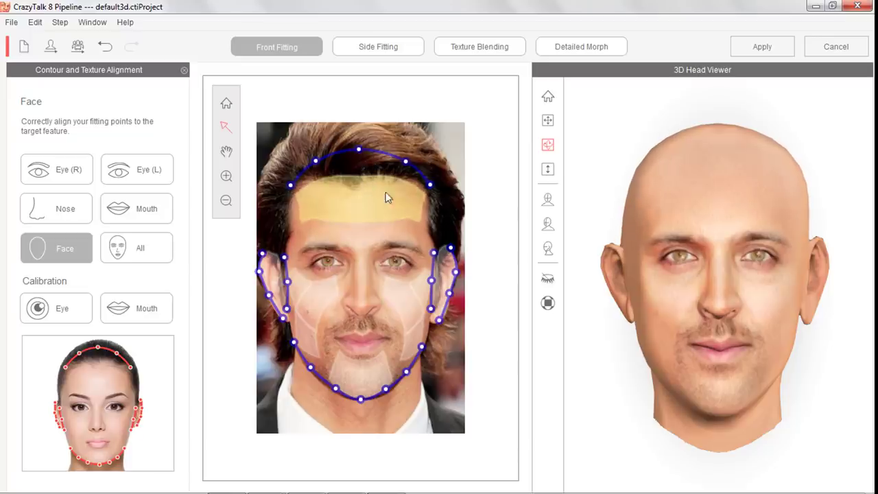
left_click(364, 198)
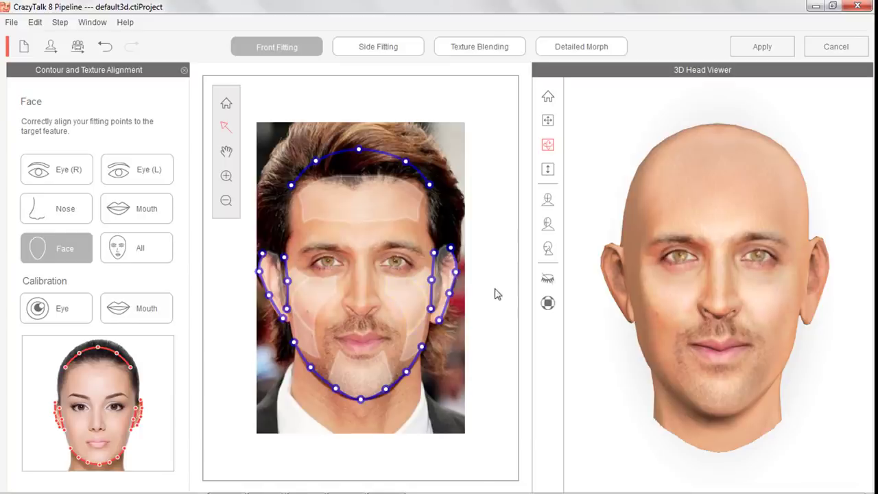
mouse_move(785, 305)
left_mouse_down()
mouse_move(506, 227)
mouse_move(780, 308)
mouse_move(720, 325)
mouse_move(580, 248)
left_mouse_up()
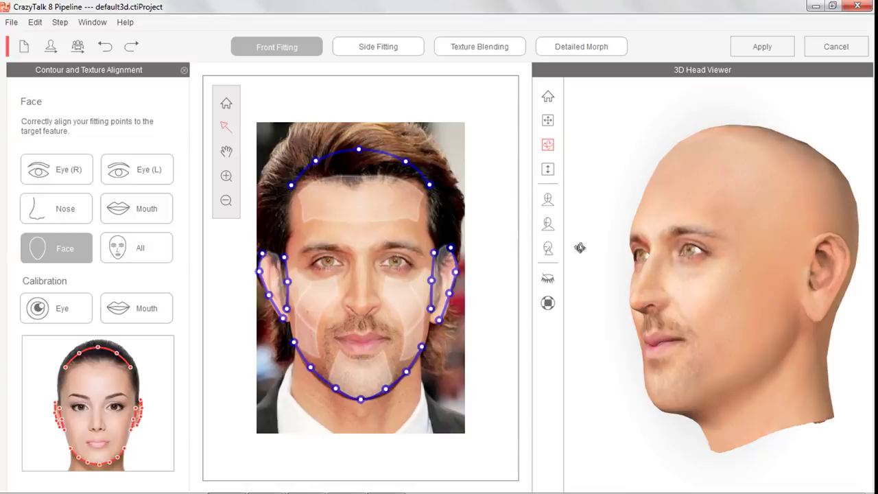
left_click(378, 49)
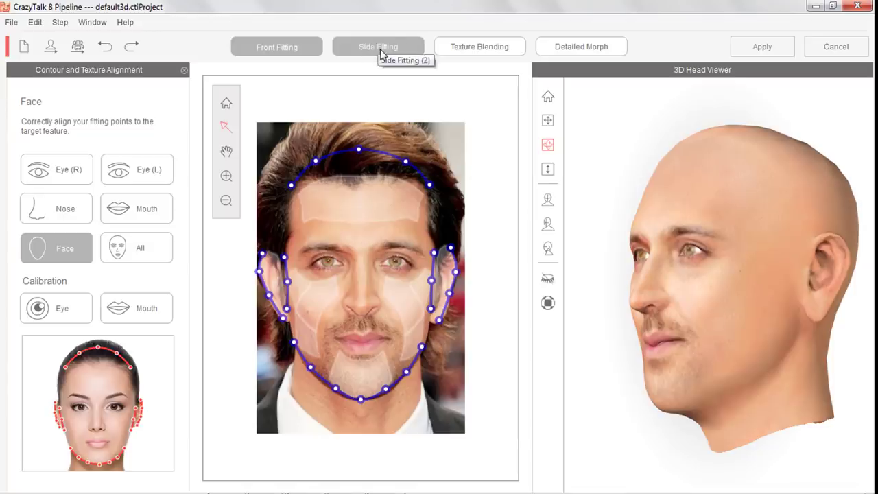
- View the side-profile fitting zoomed out, return to Front Fitting, and open Eye Calibration
left_click(382, 52)
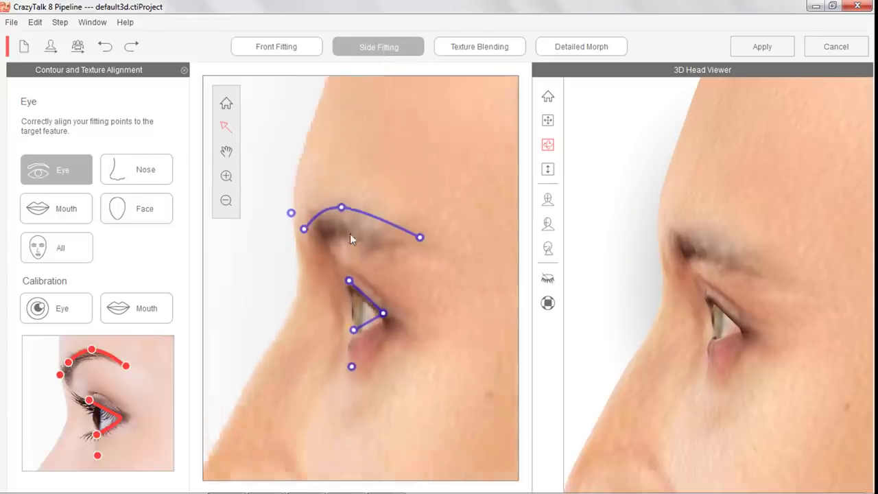
scroll(350, 238, "down", 3)
scroll(359, 278, "down", 1)
scroll(359, 279, "down", 1)
scroll(696, 273, "down", 2)
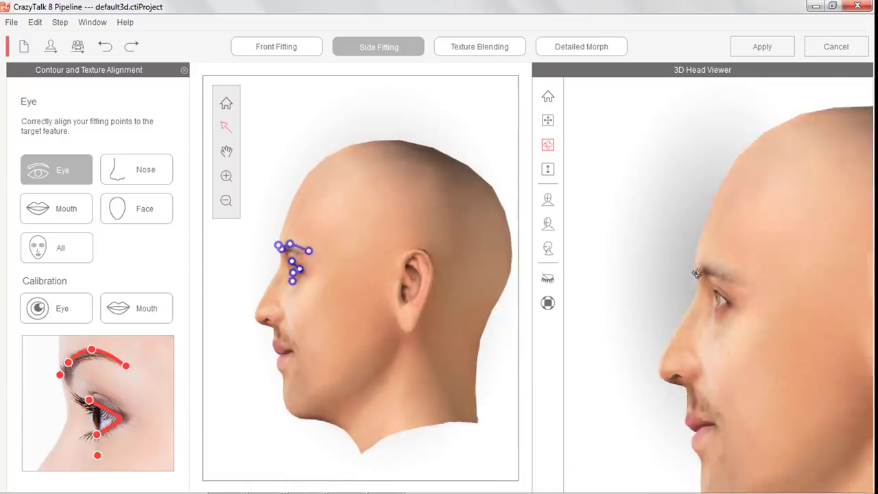
scroll(696, 273, "down", 1)
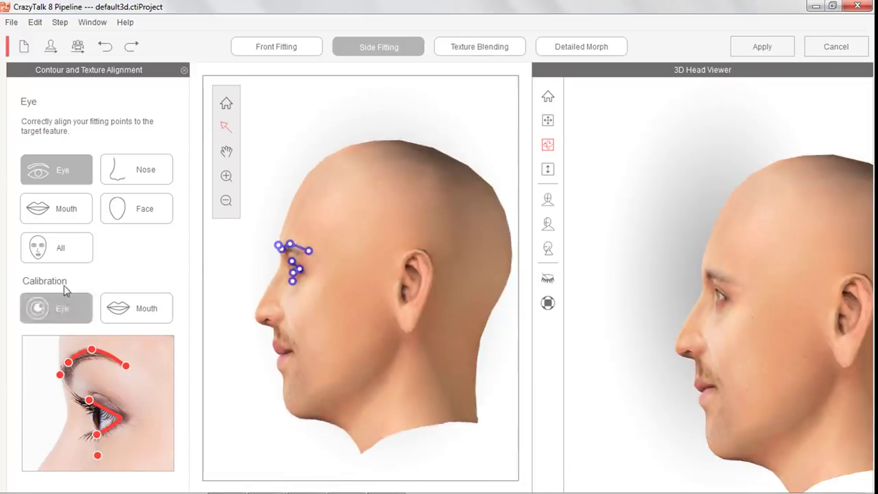
left_click(297, 47)
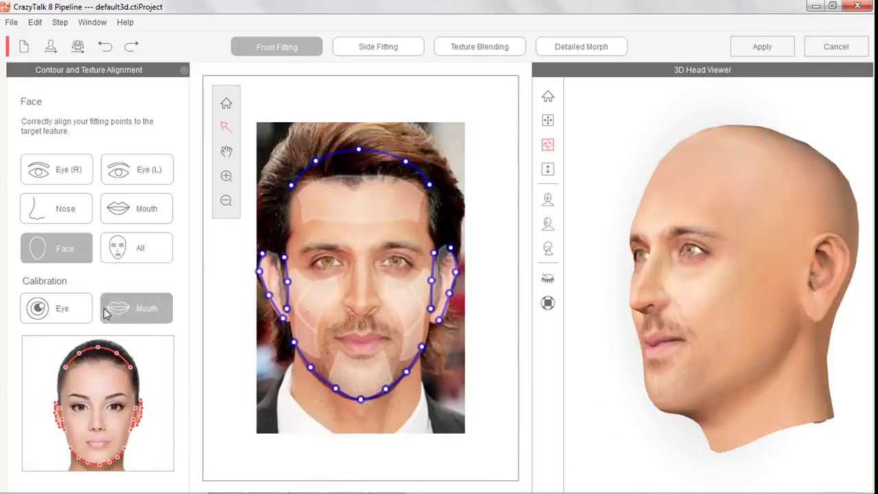
left_click(58, 308)
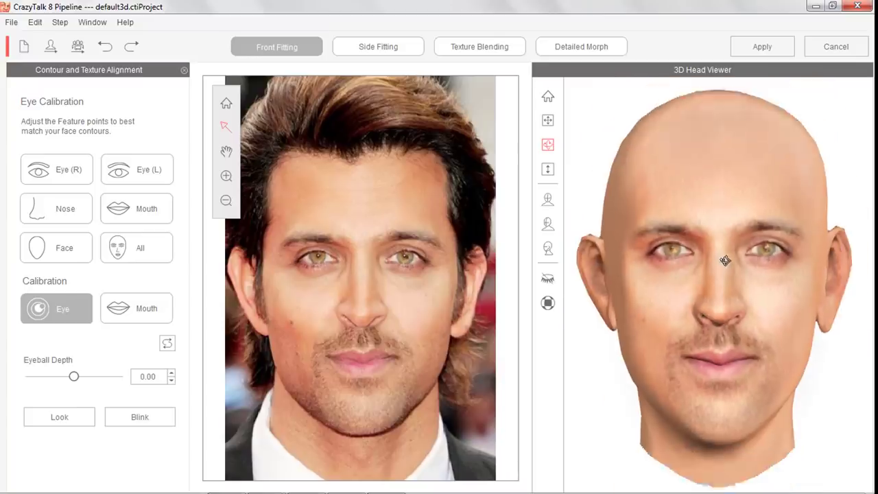
- Test eyeball depths from -29.41 to 47.79, leave it at 0.00, and switch to mouth calibration
scroll(728, 288, "down", 2)
mouse_move(73, 377)
left_mouse_down()
mouse_move(8, 377)
mouse_move(122, 376)
mouse_move(57, 376)
mouse_move(43, 388)
mouse_move(47, 376)
left_mouse_up()
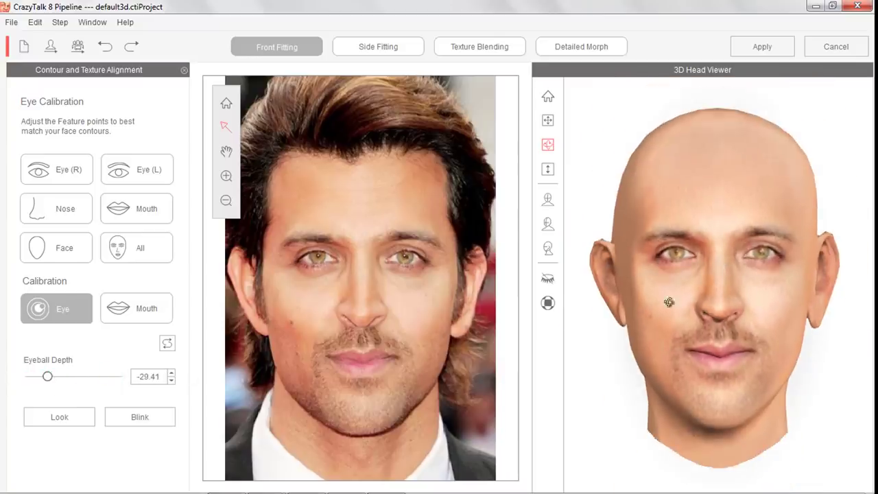
mouse_move(666, 304)
left_mouse_down()
mouse_move(631, 272)
mouse_move(748, 267)
mouse_move(613, 274)
mouse_move(620, 323)
left_mouse_up()
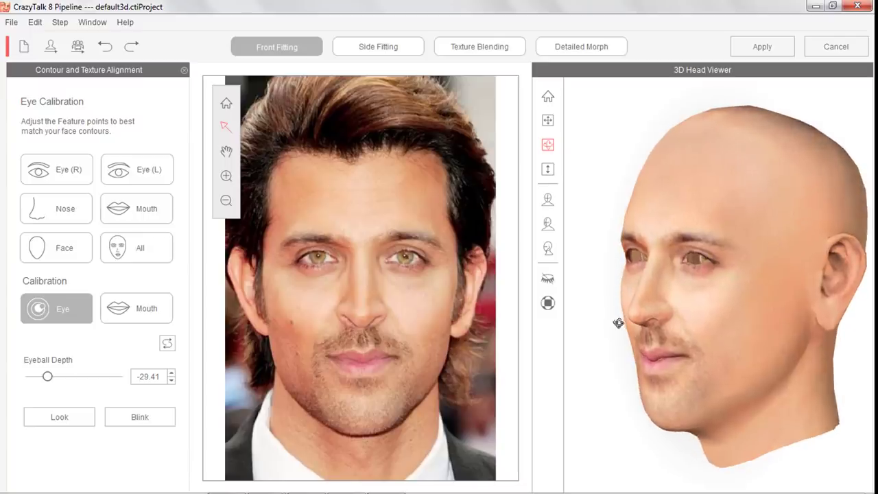
mouse_move(47, 376)
left_mouse_down()
mouse_move(118, 376)
mouse_move(7, 377)
mouse_move(117, 376)
left_mouse_up()
mouse_move(652, 306)
left_mouse_down()
mouse_move(816, 304)
mouse_move(734, 330)
left_mouse_up()
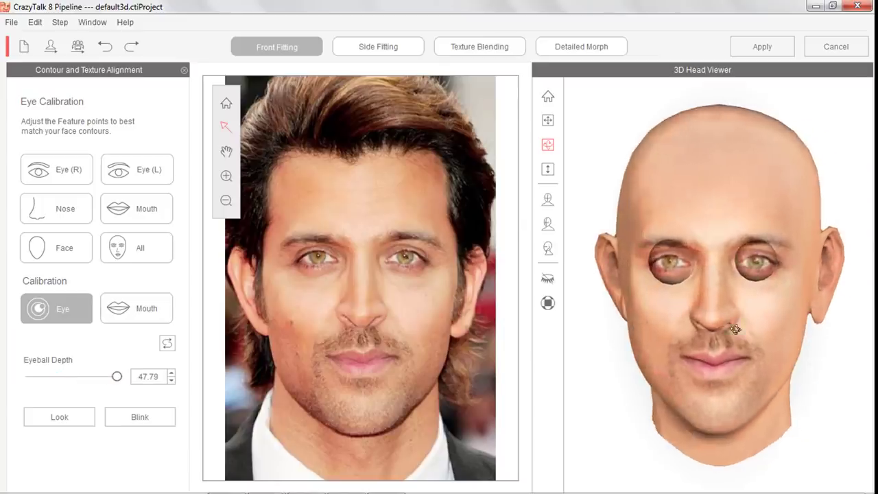
mouse_move(117, 378)
left_mouse_down()
mouse_move(43, 375)
mouse_move(98, 374)
mouse_move(73, 373)
left_mouse_up()
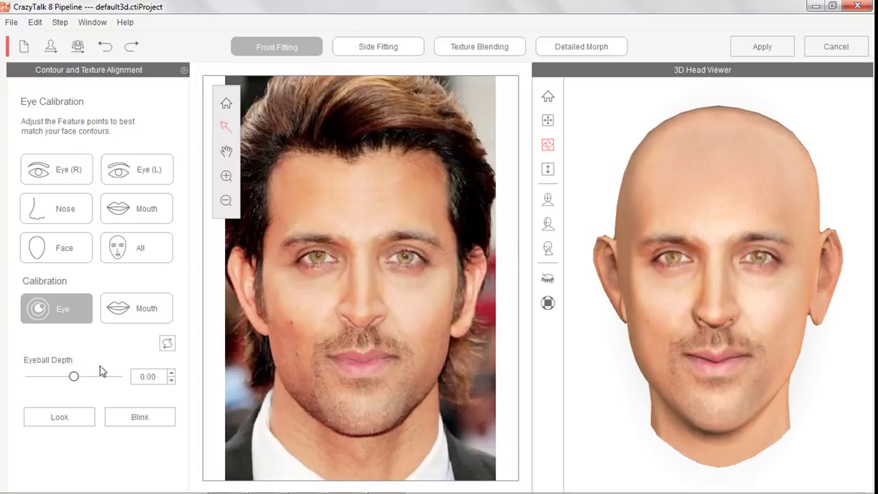
left_click(130, 306)
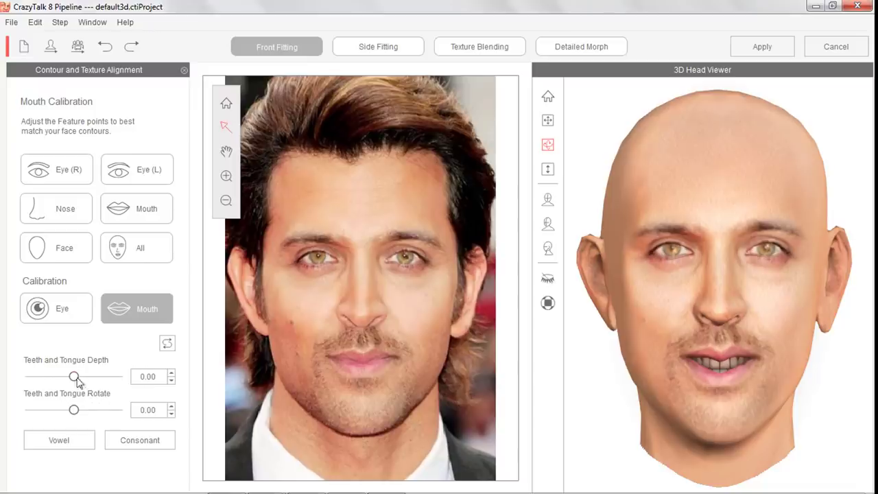
- Set Teeth and Tongue Depth to -32.35 and preview the talking mouth twice
mouse_move(74, 376)
left_mouse_down()
mouse_move(92, 377)
mouse_move(40, 388)
mouse_move(69, 384)
mouse_move(29, 410)
mouse_move(117, 410)
mouse_move(64, 411)
mouse_move(76, 410)
left_mouse_up()
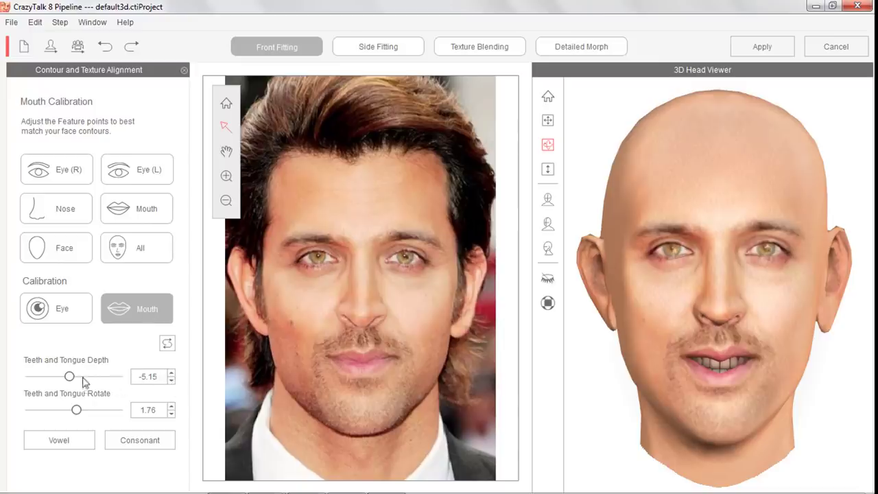
left_click_drag(69, 377, 44, 377)
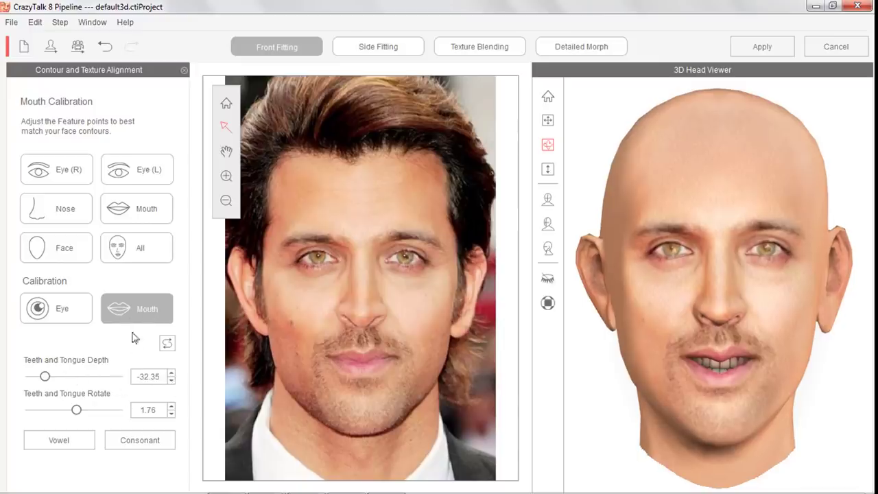
left_click(78, 447)
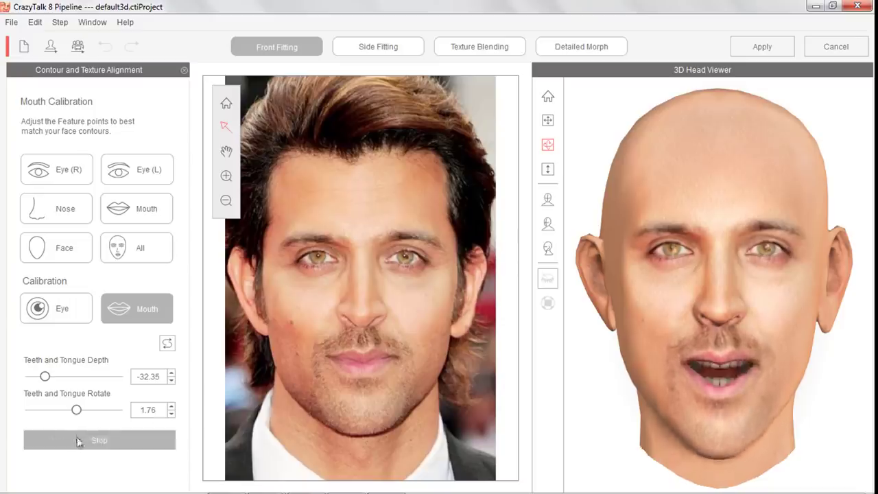
left_click(130, 443)
left_click(131, 443)
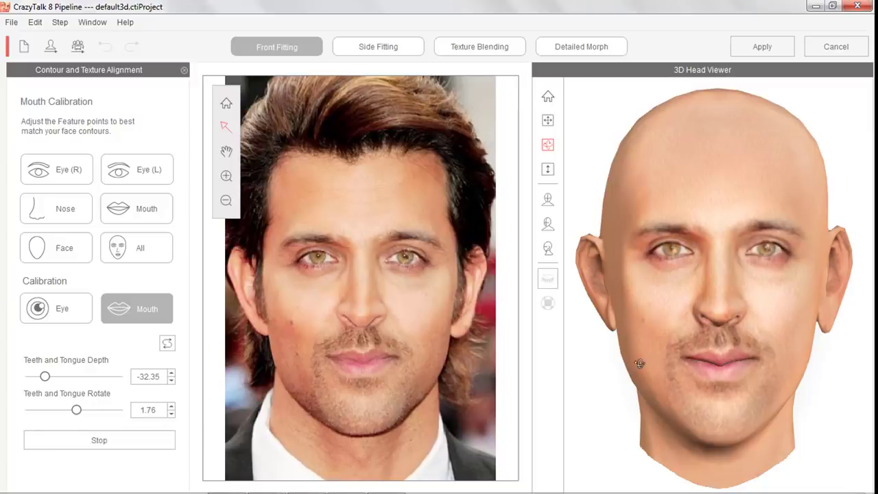
left_click(112, 440)
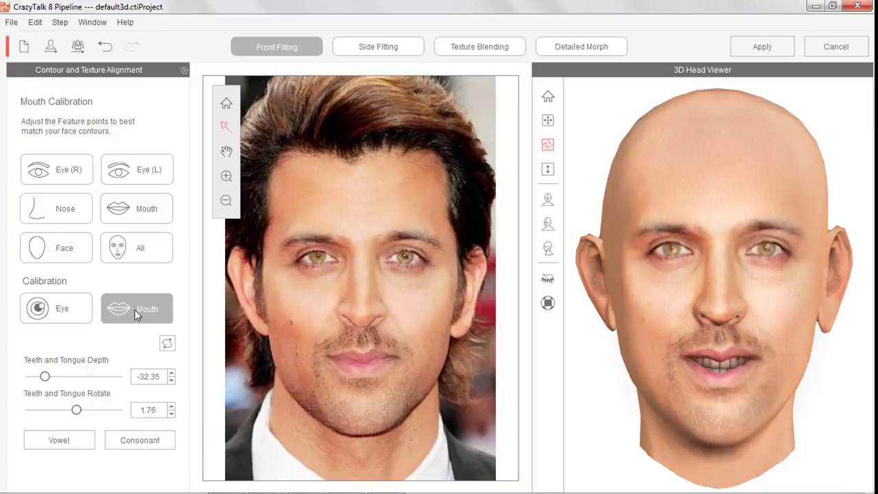
- Toggle between mouth and eye calibration, then go to Side Fitting
left_click(92, 308)
left_click(143, 310)
left_click(61, 310)
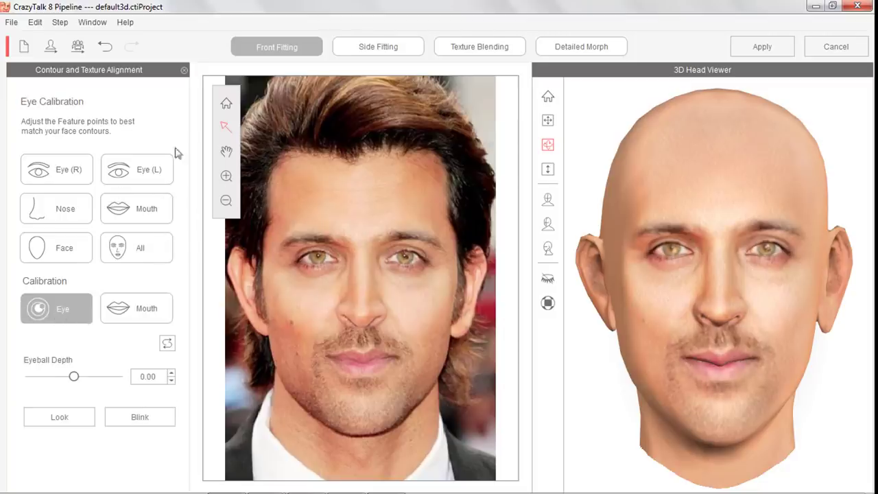
left_click(396, 55)
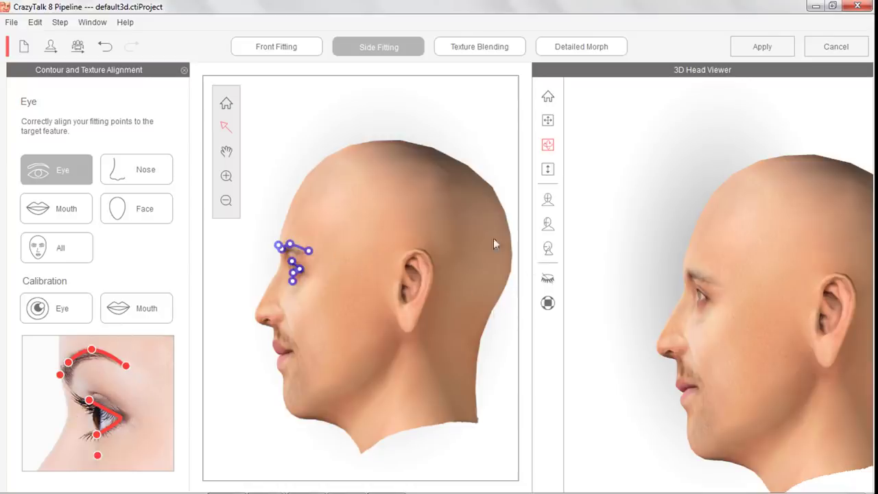
- In Texture Blending, turn the head frontal and pick the skin colour from the photo
left_click(498, 47)
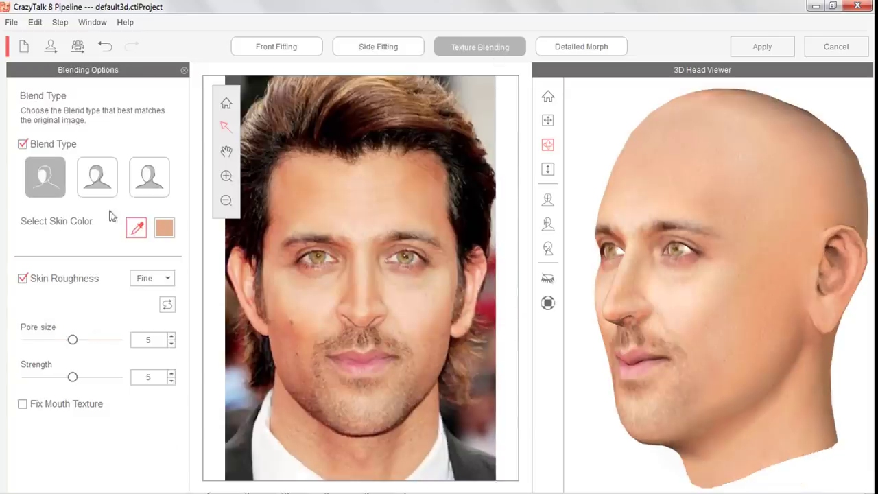
scroll(659, 275, "down", 2)
mouse_move(659, 294)
left_mouse_down()
mouse_move(679, 329)
mouse_move(659, 274)
mouse_move(672, 238)
mouse_move(770, 353)
mouse_move(858, 238)
mouse_move(789, 232)
mouse_move(614, 285)
mouse_move(723, 295)
mouse_move(764, 274)
mouse_move(723, 253)
left_mouse_up()
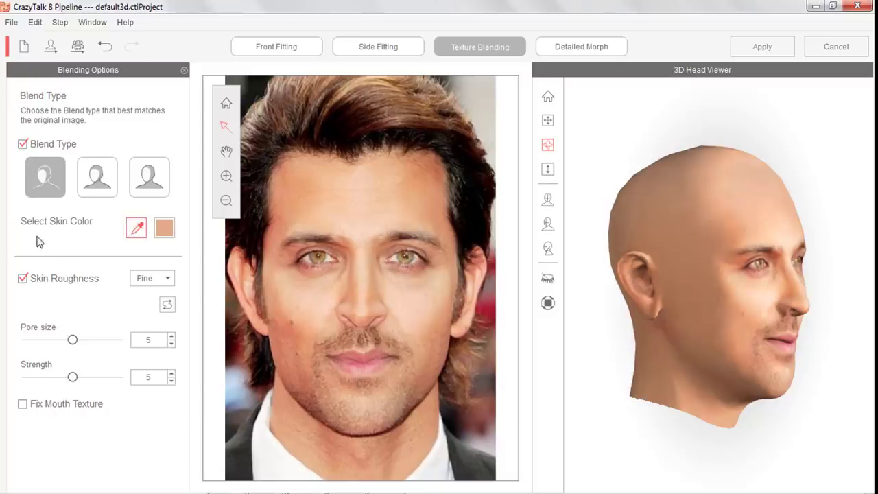
left_click(133, 228)
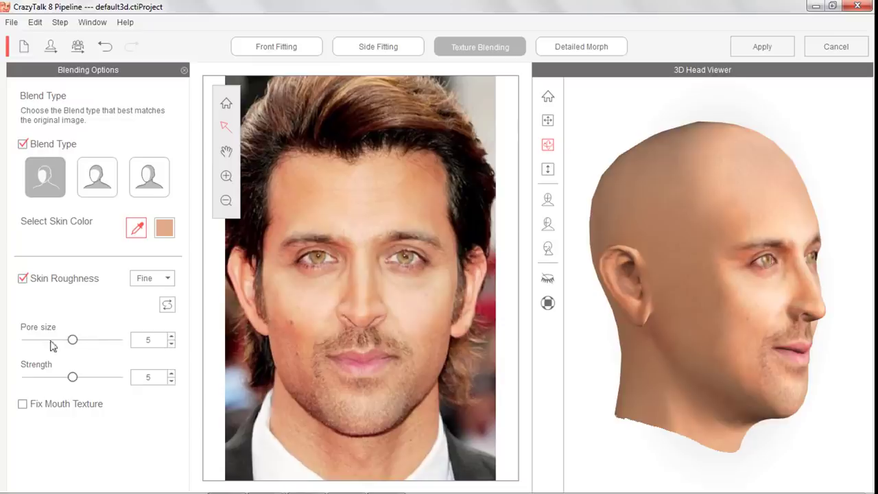
- Set Skin Roughness to Rough, with smaller pores and strength 4
left_click(147, 279)
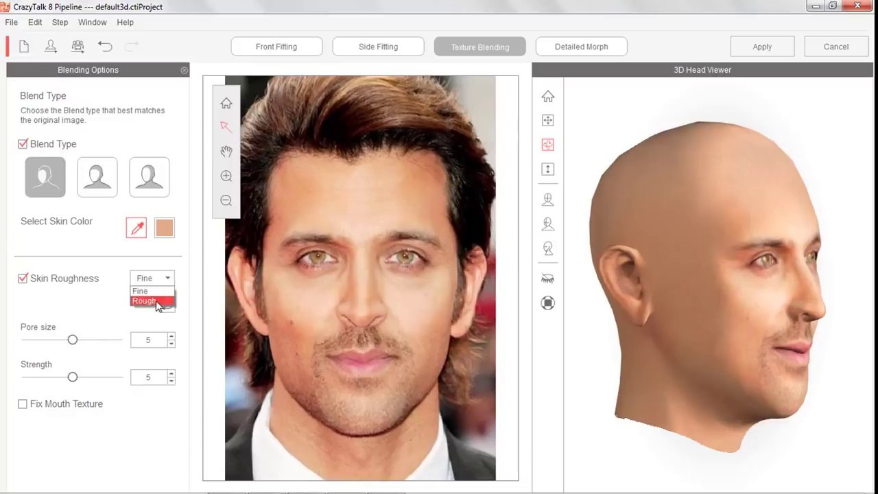
left_click(156, 302)
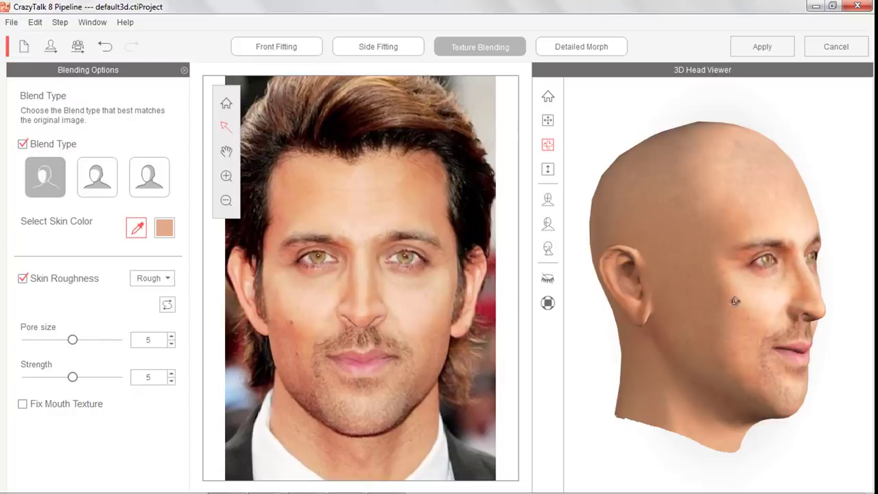
mouse_move(729, 298)
left_mouse_down()
mouse_move(690, 286)
mouse_move(663, 227)
mouse_move(663, 299)
mouse_move(708, 337)
mouse_move(629, 302)
left_mouse_up()
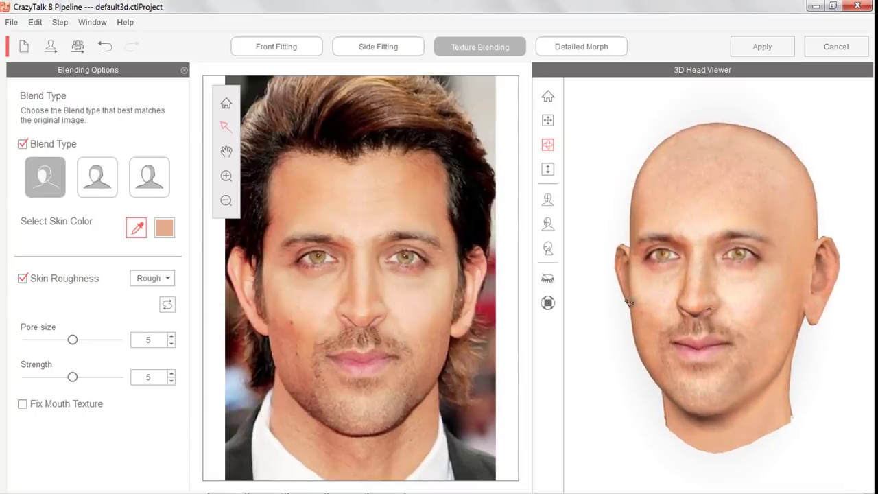
mouse_move(73, 339)
left_mouse_down()
mouse_move(30, 341)
mouse_move(87, 346)
mouse_move(23, 379)
mouse_move(63, 378)
left_mouse_up()
mouse_move(64, 377)
left_mouse_down()
mouse_move(165, 379)
mouse_move(23, 374)
mouse_move(81, 374)
mouse_move(67, 379)
left_mouse_up()
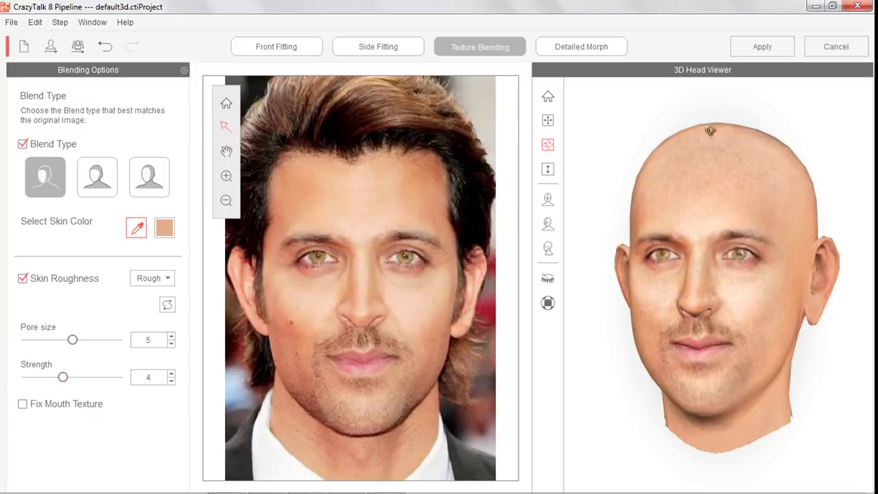
left_click(576, 57)
- Show the Nose morphs and try bridge slopes down to -200, resetting it to 0
left_click_drag(638, 113, 823, 268)
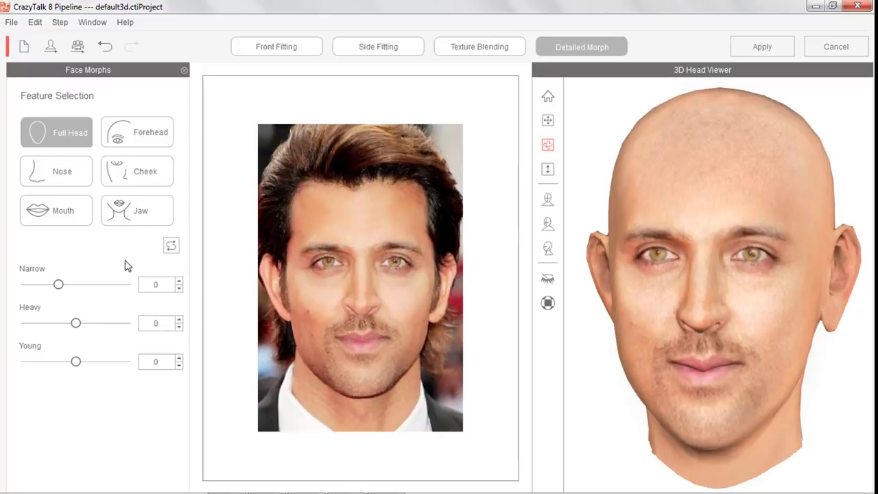
left_click(40, 169)
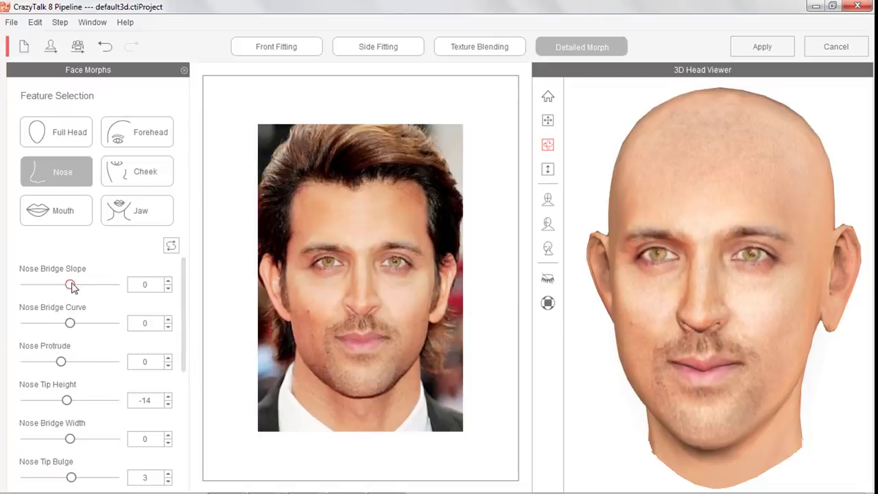
mouse_move(72, 288)
left_mouse_down()
mouse_move(8, 290)
mouse_move(92, 291)
mouse_move(12, 294)
left_mouse_up()
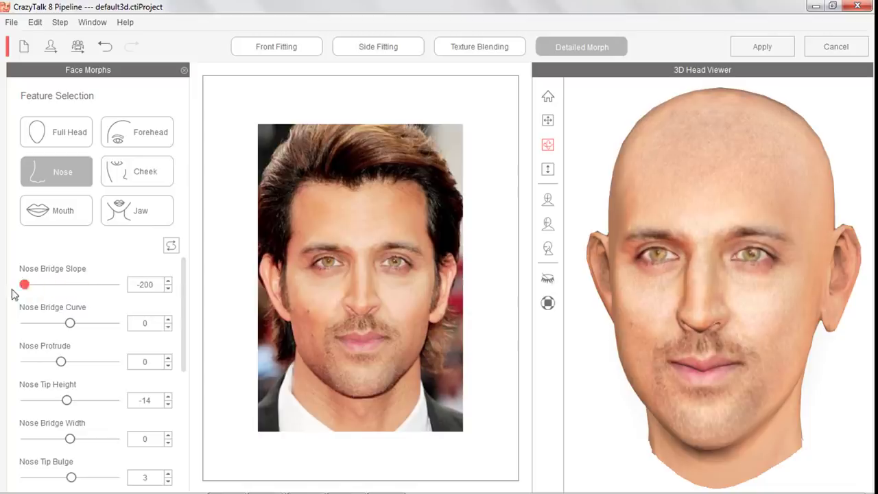
mouse_move(679, 274)
left_mouse_down()
mouse_move(784, 235)
mouse_move(604, 233)
left_mouse_up()
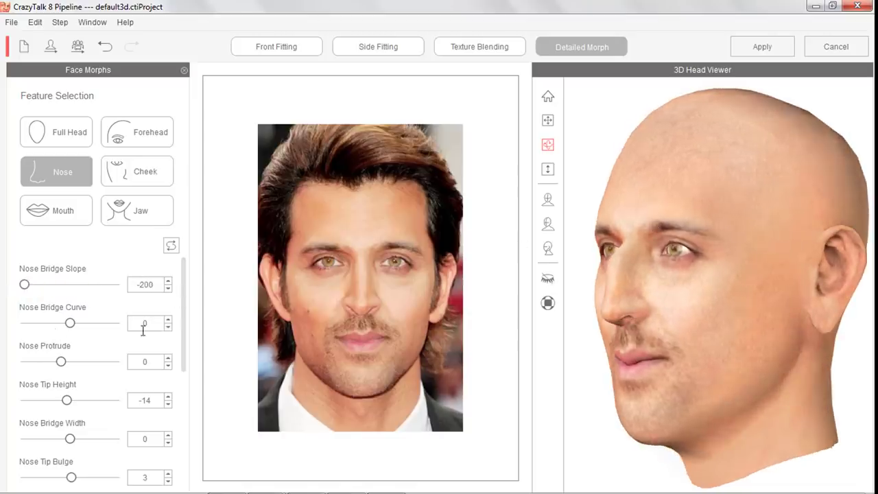
mouse_move(22, 289)
left_mouse_down()
mouse_move(124, 288)
mouse_move(69, 300)
left_mouse_up()
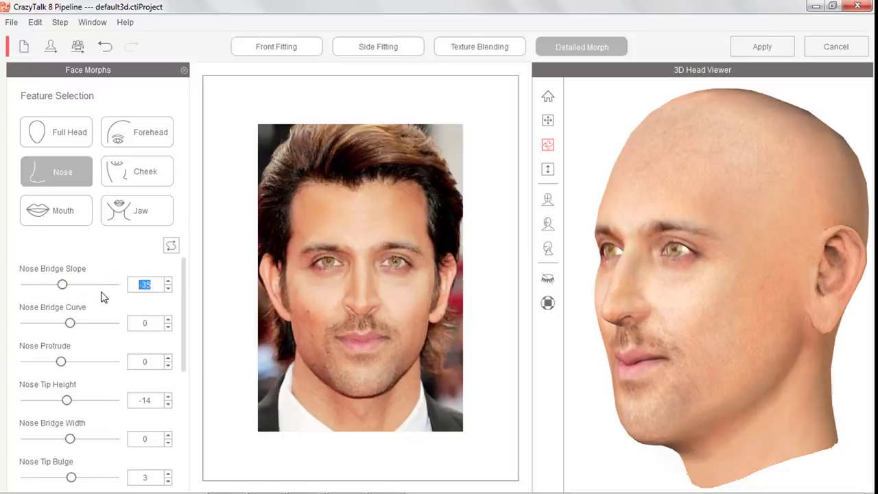
type("0")
key("Return")
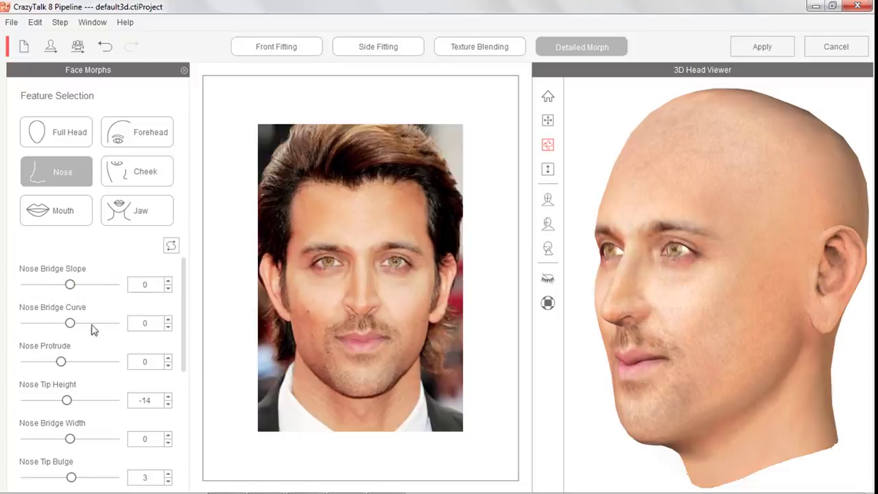
- Push Nose Bridge Curve to 200, then type 0 to reset it
mouse_move(70, 323)
left_mouse_down()
mouse_move(23, 324)
mouse_move(138, 334)
left_mouse_up()
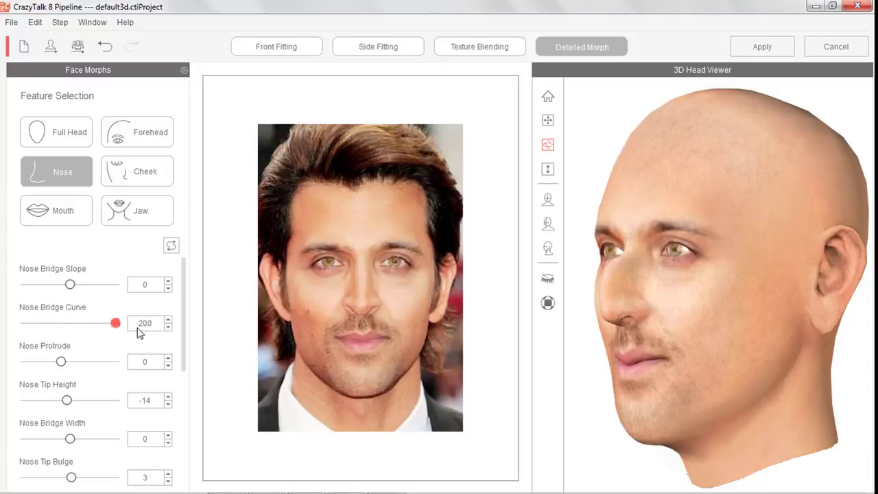
double_click(145, 323)
type("0")
key("Return")
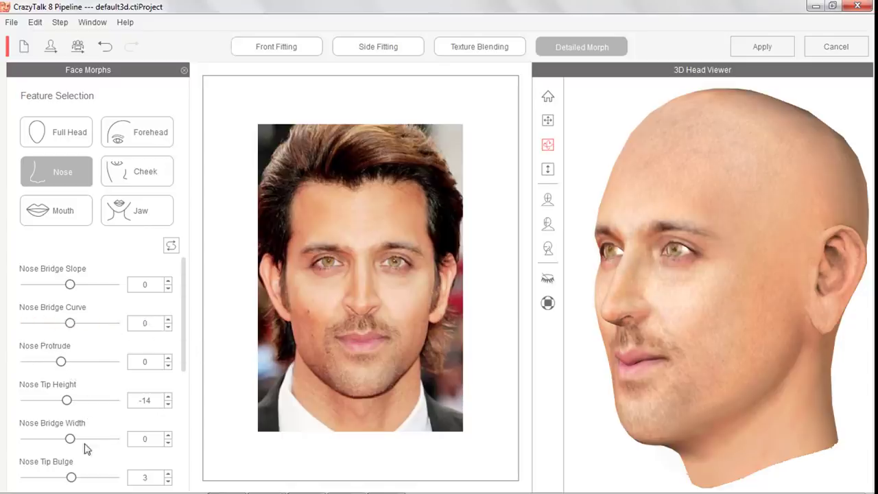
- In the Cheek morphs, try Face Flat at 78 while inspecting the cheeks
left_click(137, 172)
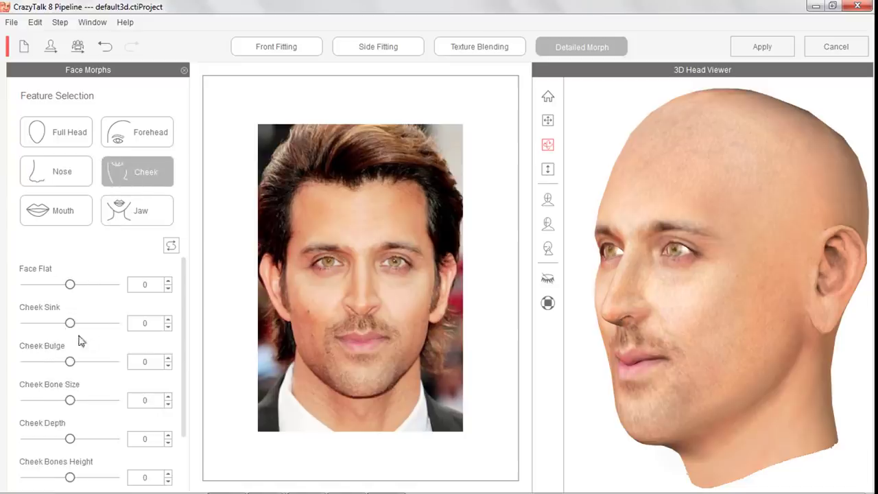
mouse_move(72, 284)
left_mouse_down()
mouse_move(3, 288)
mouse_move(113, 286)
mouse_move(89, 290)
left_mouse_up()
mouse_move(575, 278)
left_mouse_down()
mouse_move(870, 299)
mouse_move(509, 300)
left_mouse_up()
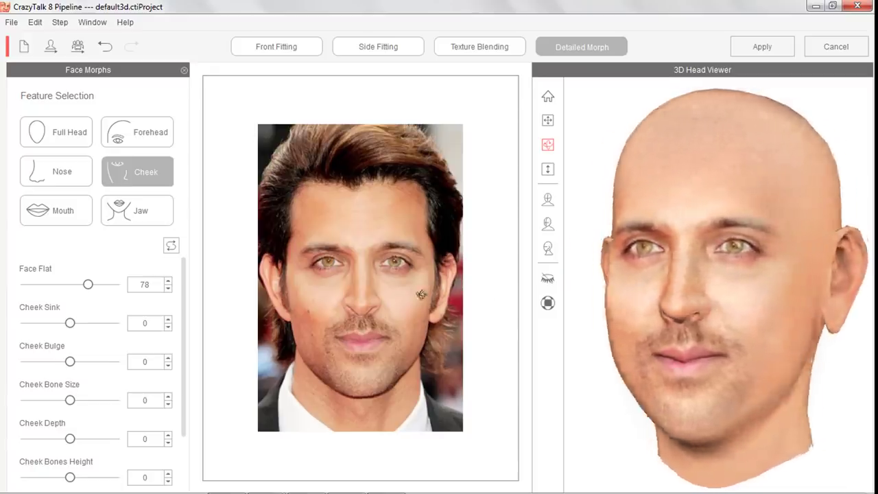
double_click(153, 286)
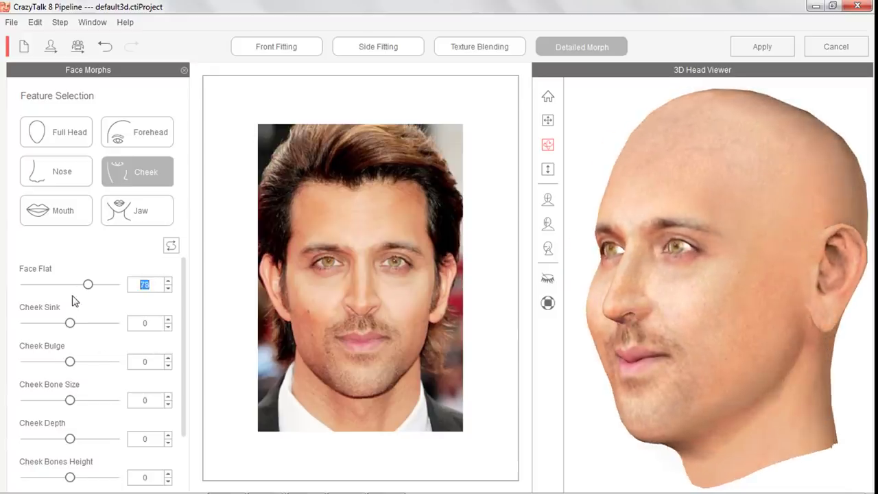
type("0")
- Try chin recede, chin width and chin crease depth changes, undoing each with Ctrl+Z
left_click(119, 218)
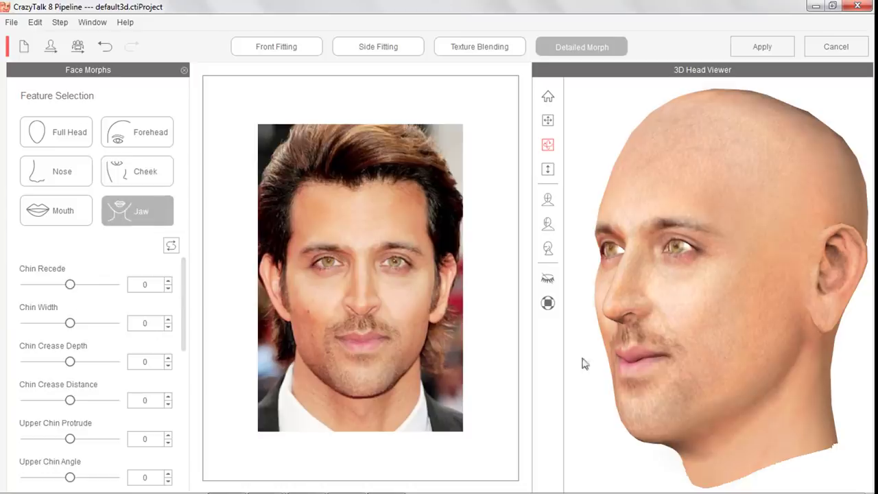
mouse_move(755, 352)
left_mouse_down()
mouse_move(642, 308)
mouse_move(755, 276)
left_mouse_up()
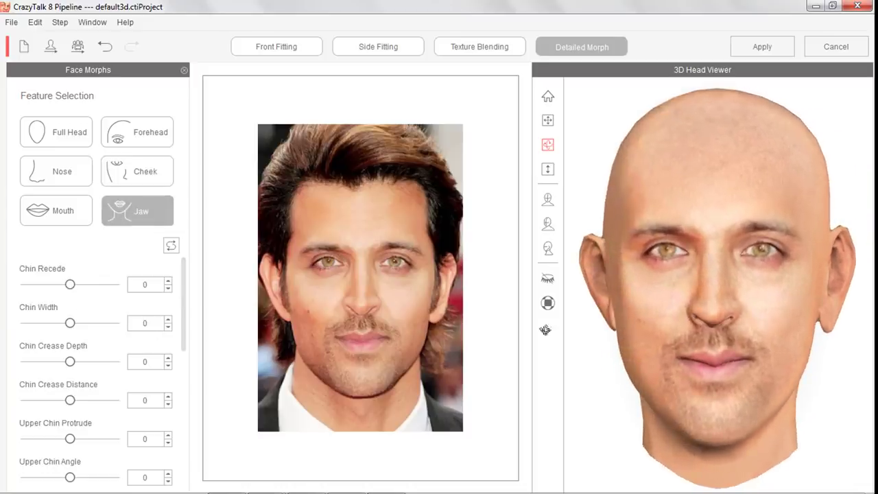
mouse_move(69, 286)
left_mouse_down()
mouse_move(21, 286)
mouse_move(220, 284)
mouse_move(2, 307)
mouse_move(284, 268)
mouse_move(156, 288)
left_mouse_up()
key("ctrl+z")
mouse_move(71, 325)
left_mouse_down()
mouse_move(2, 327)
mouse_move(86, 308)
mouse_move(112, 314)
left_mouse_up()
key("ctrl+z")
mouse_move(68, 369)
left_mouse_down()
mouse_move(86, 361)
mouse_move(24, 361)
mouse_move(113, 351)
mouse_move(23, 354)
mouse_move(62, 346)
mouse_move(23, 360)
left_mouse_up()
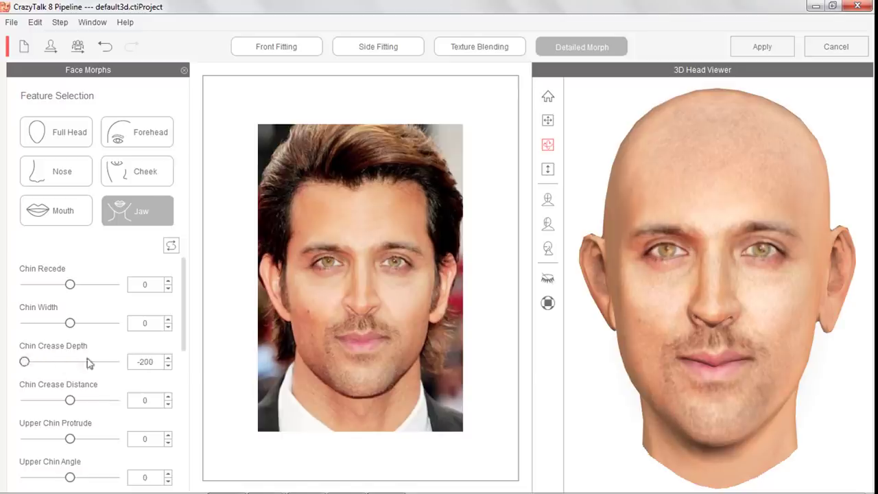
key("ctrl+z")
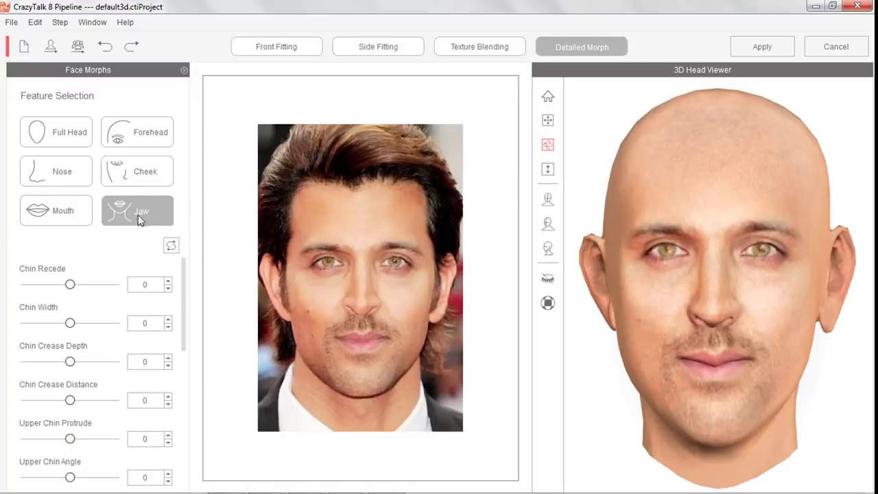
- Set Mouth Corner Depth to 150, then undo it back to neutral
left_click(48, 217)
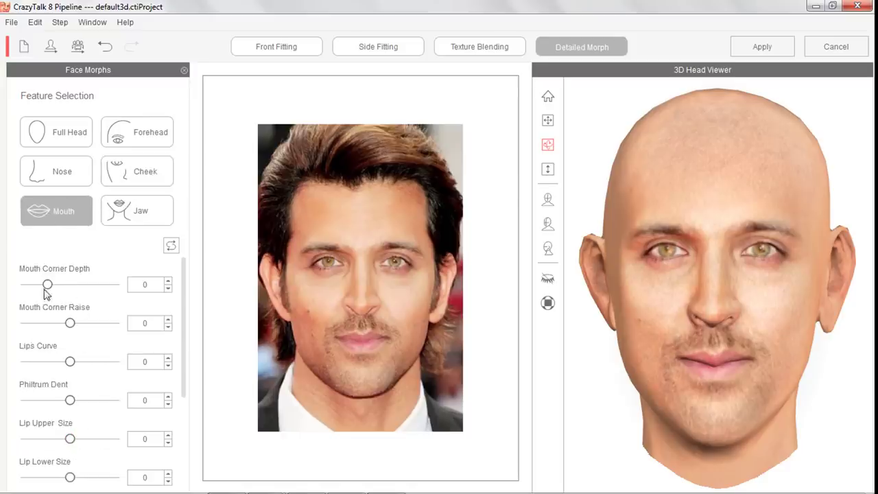
mouse_move(44, 291)
left_mouse_down()
mouse_move(119, 290)
mouse_move(27, 292)
mouse_move(133, 295)
left_mouse_up()
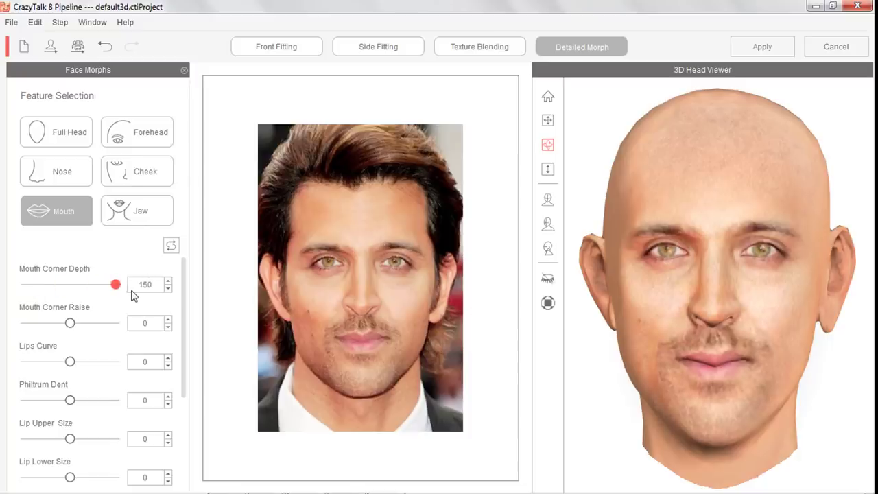
key("ctrl+z")
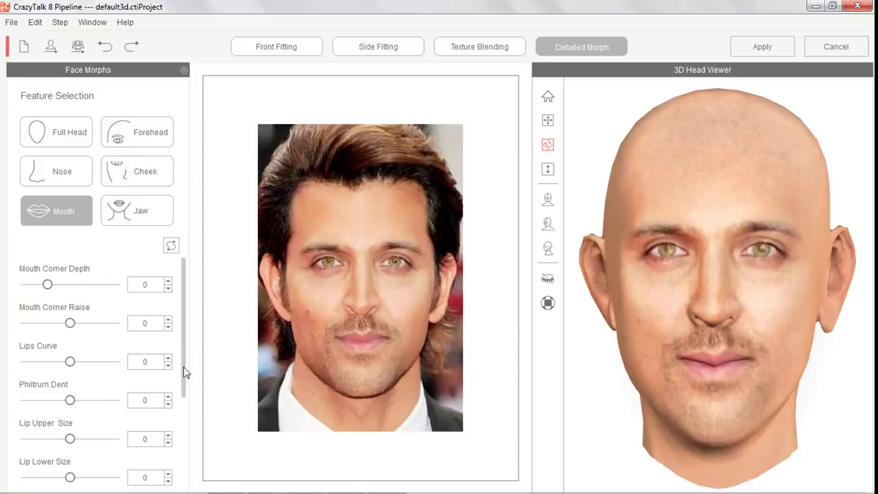
- Swing the Forehead Cranium Slope to its extremes, set it back to 0, and face the head front
left_click(122, 135)
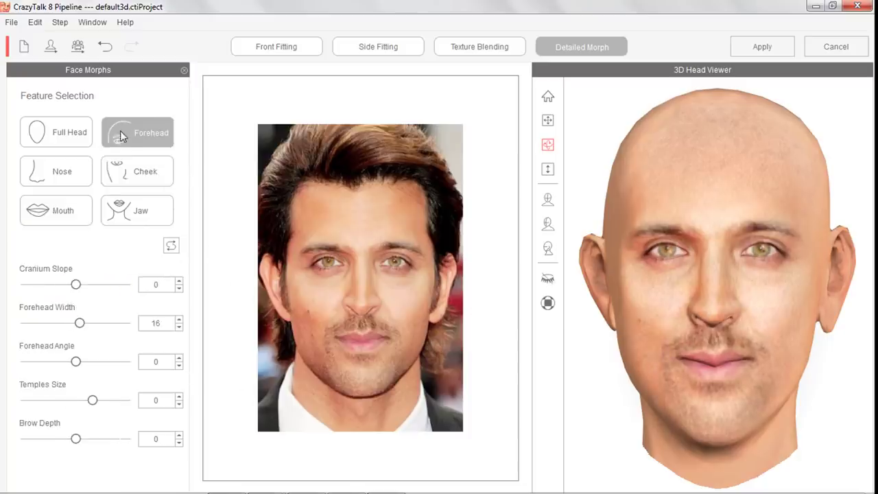
mouse_move(75, 284)
left_mouse_down()
mouse_move(10, 286)
mouse_move(152, 286)
mouse_move(3, 309)
mouse_move(122, 291)
mouse_move(18, 305)
mouse_move(41, 285)
mouse_move(124, 287)
mouse_move(54, 294)
mouse_move(64, 295)
left_mouse_up()
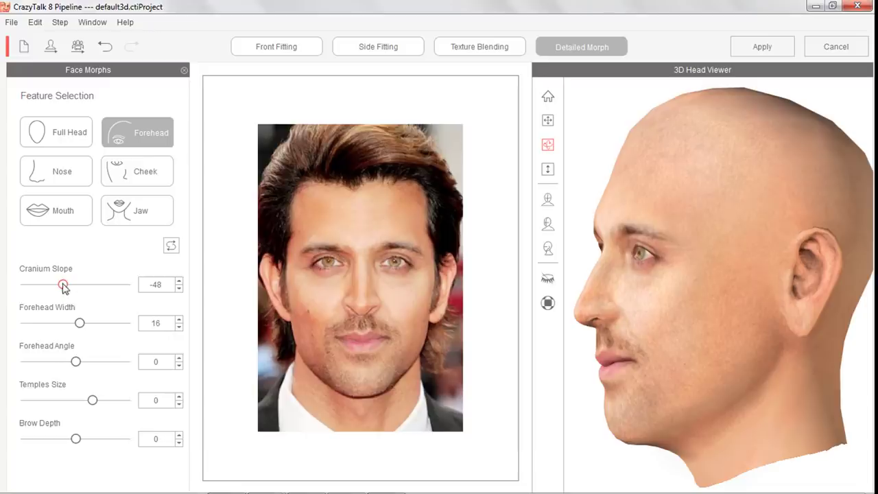
mouse_move(63, 285)
left_mouse_down()
mouse_move(11, 302)
mouse_move(75, 304)
left_mouse_up()
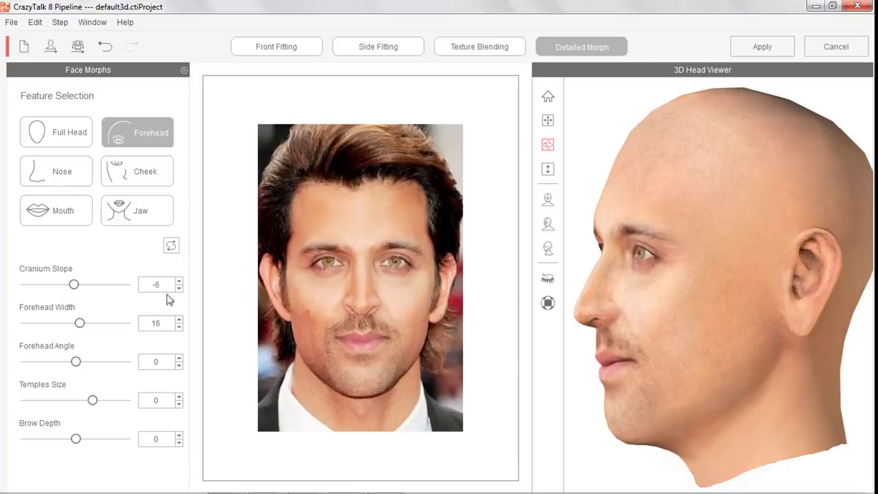
left_click(238, 229)
left_click_drag(654, 196, 840, 274)
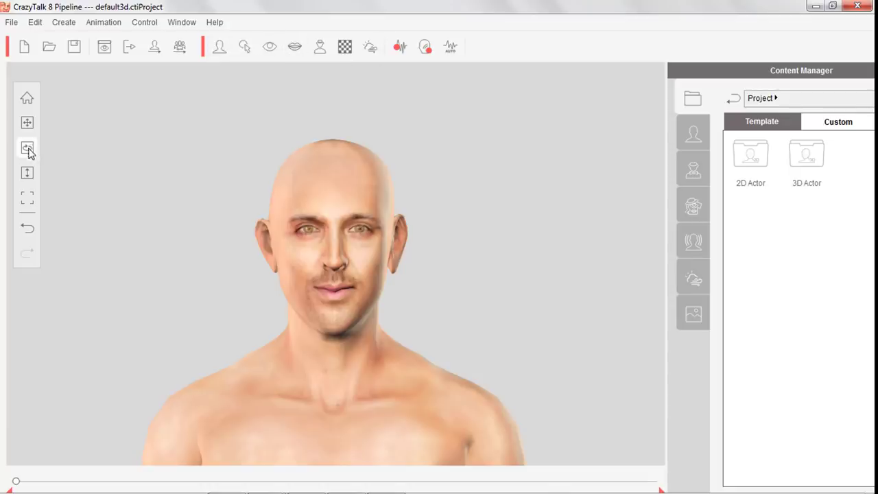
mouse_move(30, 150)
left_mouse_down()
mouse_move(532, 300)
mouse_move(373, 286)
left_mouse_up()
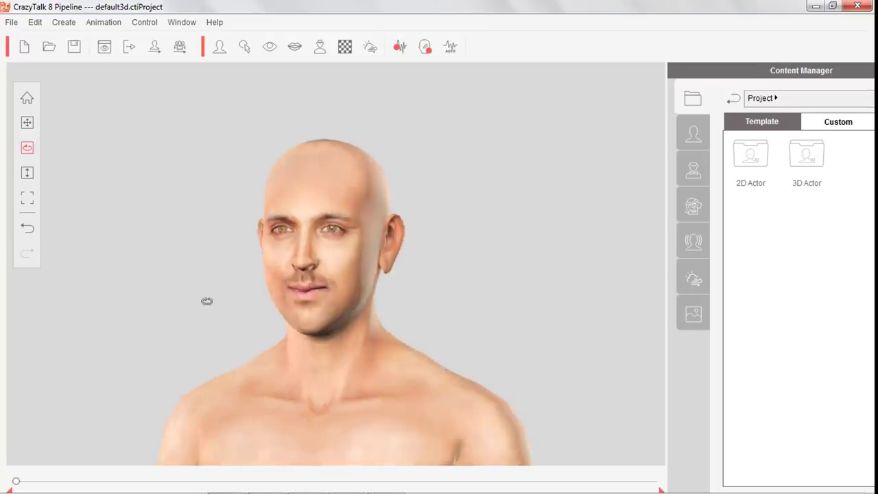
left_click(26, 173)
mouse_move(357, 329)
left_mouse_down()
mouse_move(304, 433)
mouse_move(318, 403)
left_mouse_up()
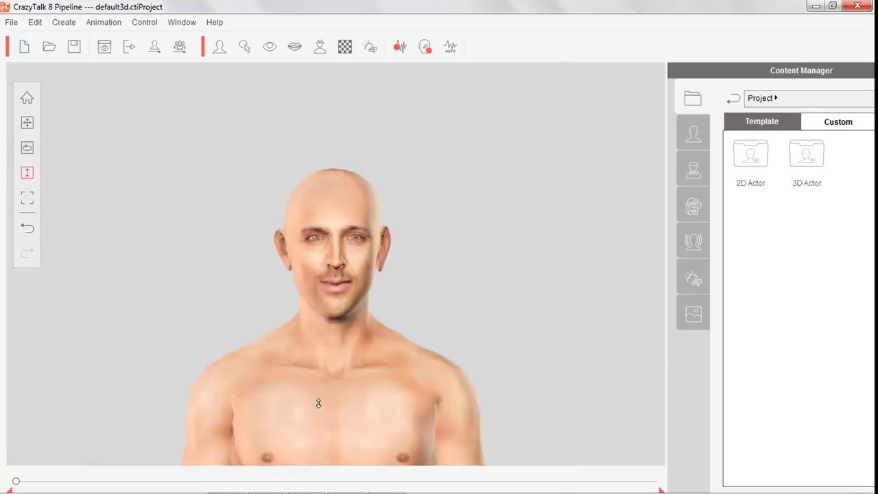
left_click_drag(390, 338, 371, 279)
scroll(371, 280, "up", 1)
left_click(27, 122)
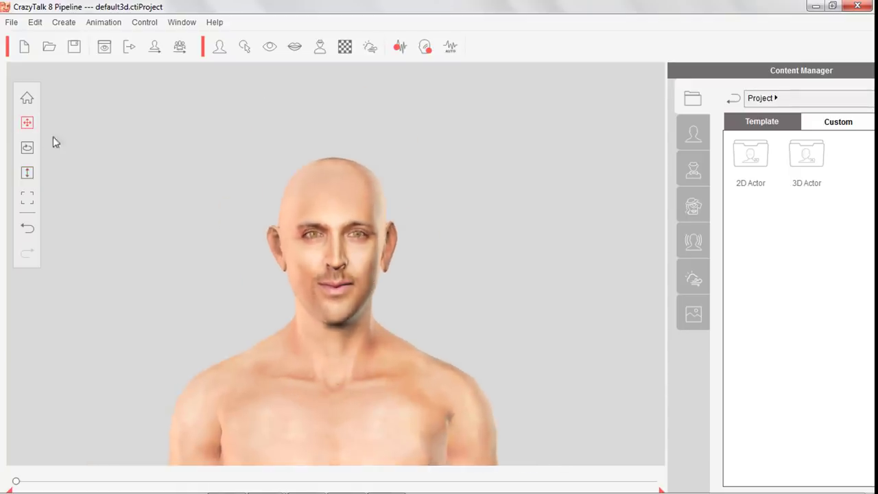
left_click_drag(304, 280, 286, 180)
mouse_move(354, 371)
left_mouse_down()
mouse_move(401, 343)
mouse_move(387, 337)
mouse_move(376, 355)
left_mouse_up()
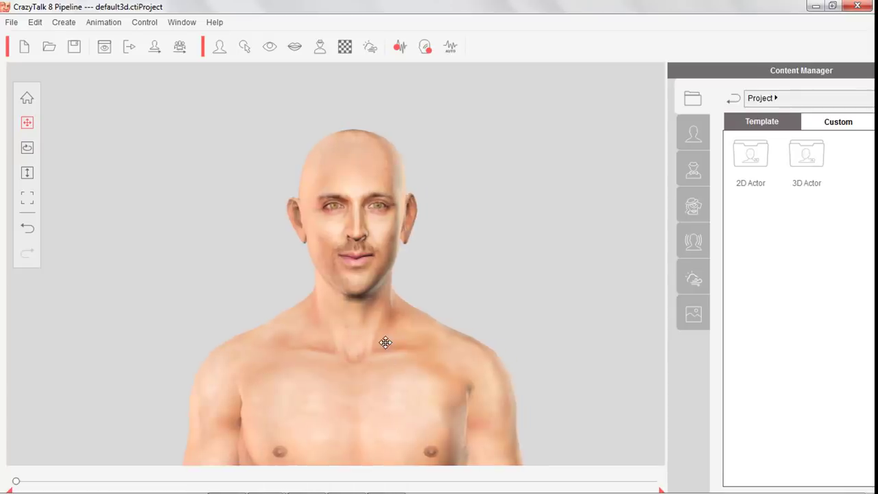
left_click_drag(361, 235, 359, 264)
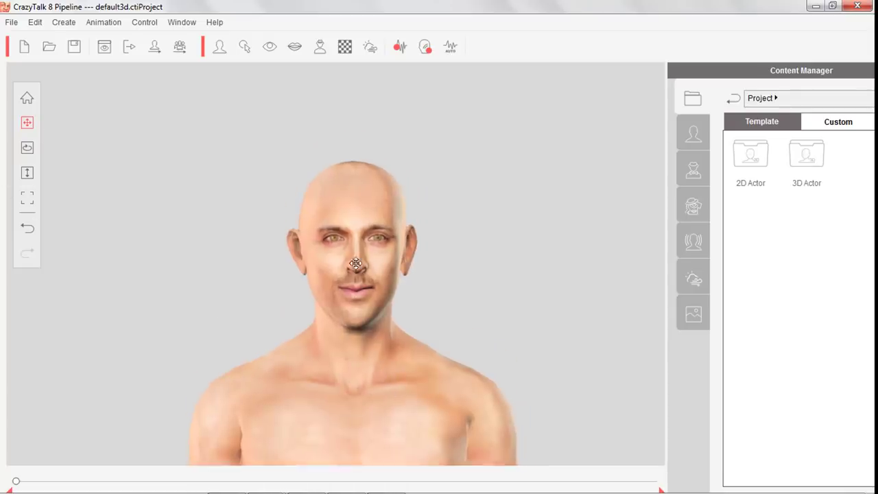
left_click(28, 99)
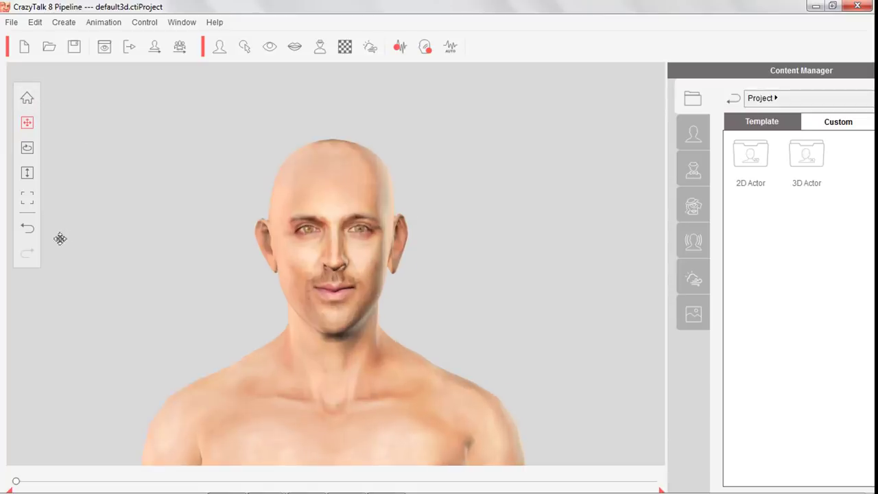
left_click(30, 199)
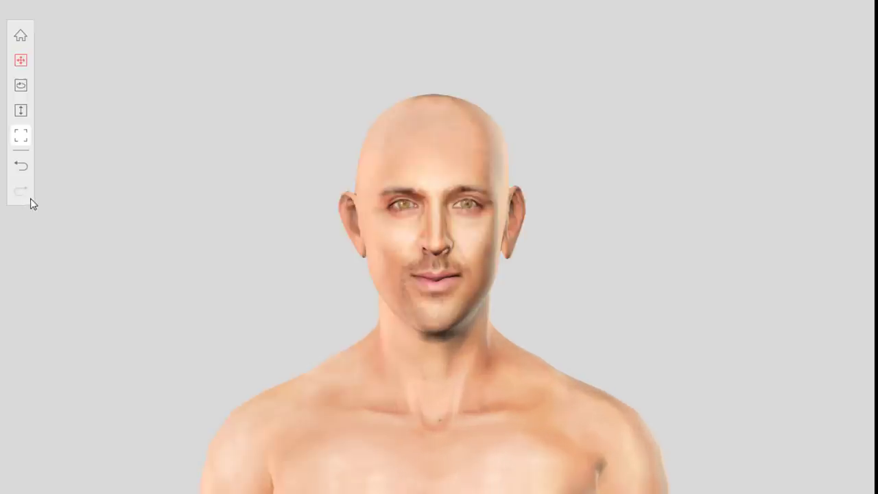
left_click(22, 140)
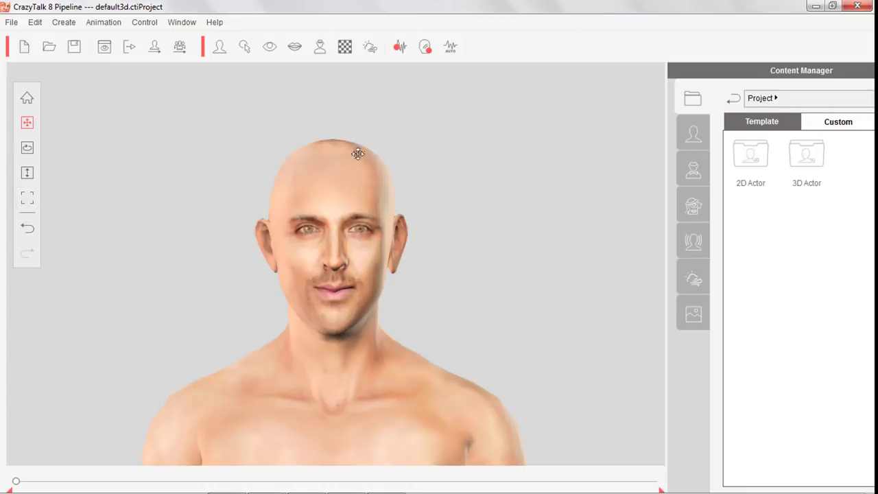
mouse_move(369, 235)
left_mouse_down()
mouse_move(373, 209)
mouse_move(387, 208)
left_mouse_up()
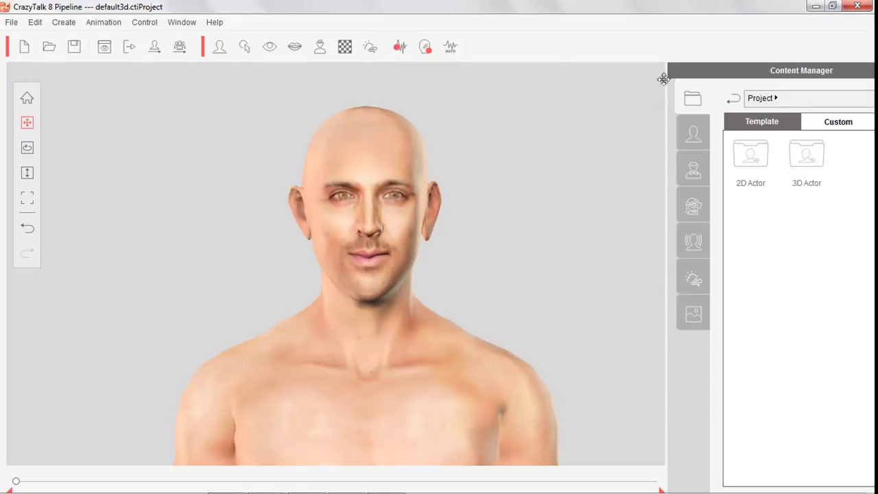
- Browse Actor Styles, try Party Male, then drag _Default Male onto the actor
left_click(692, 170)
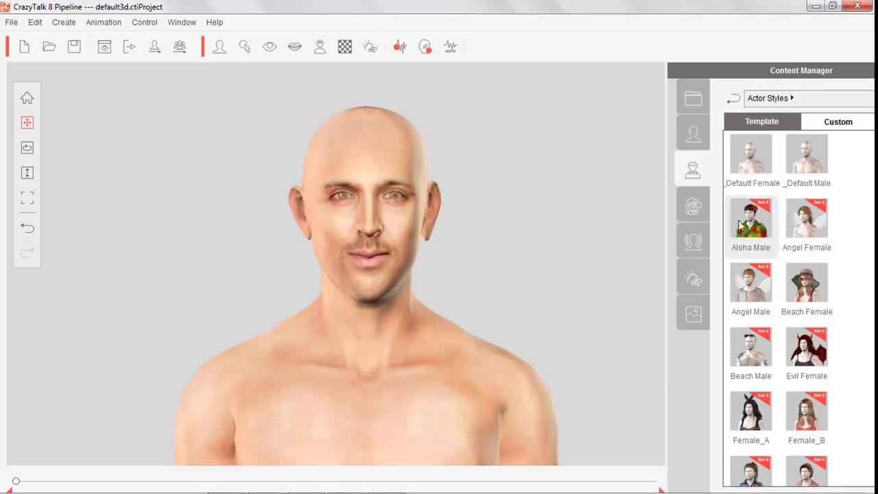
scroll(754, 274, "down", 5)
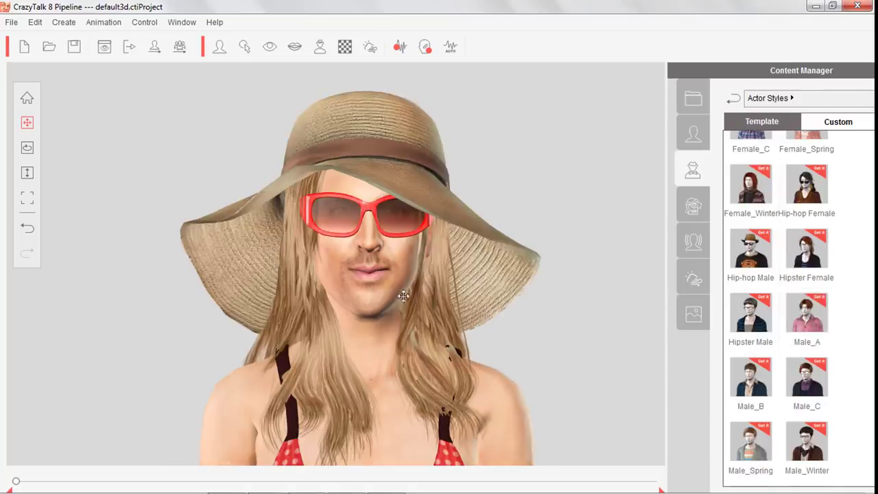
scroll(848, 337, "down", 3)
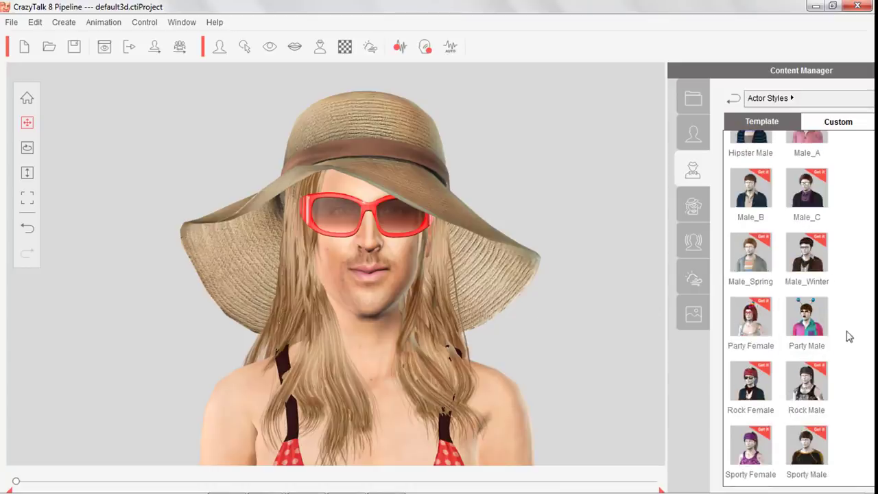
double_click(816, 321)
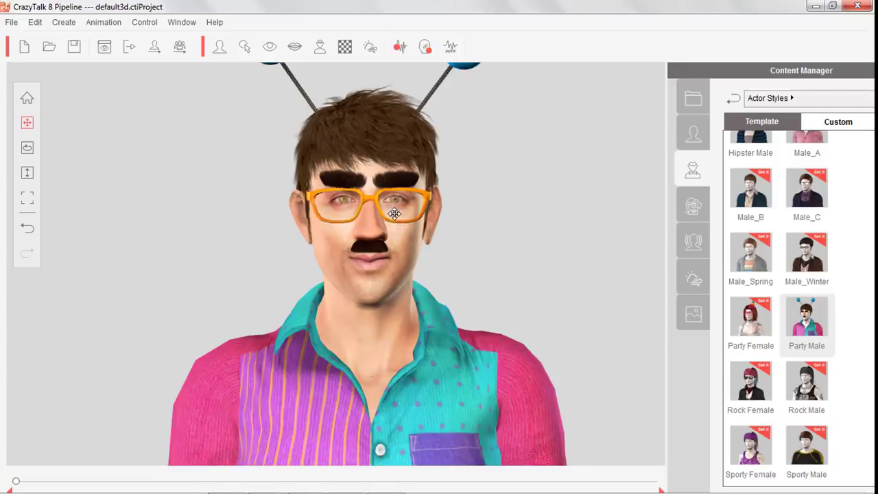
left_click_drag(395, 218, 402, 218)
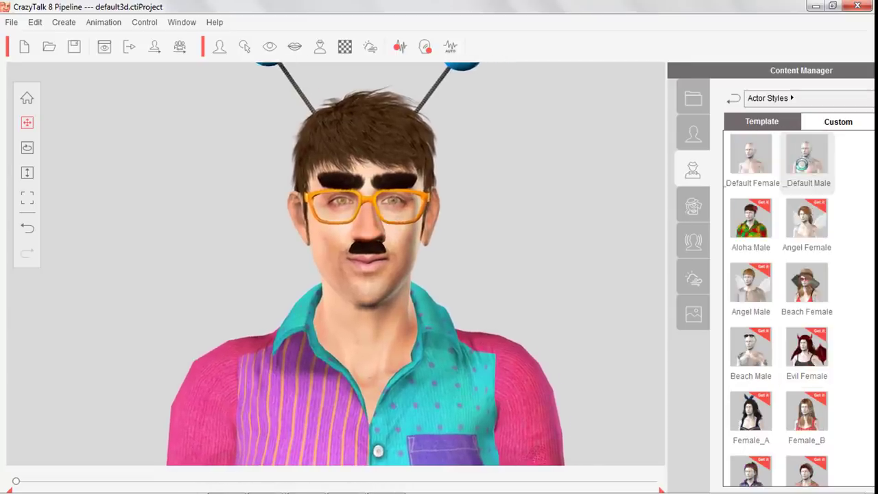
left_click_drag(805, 163, 437, 239)
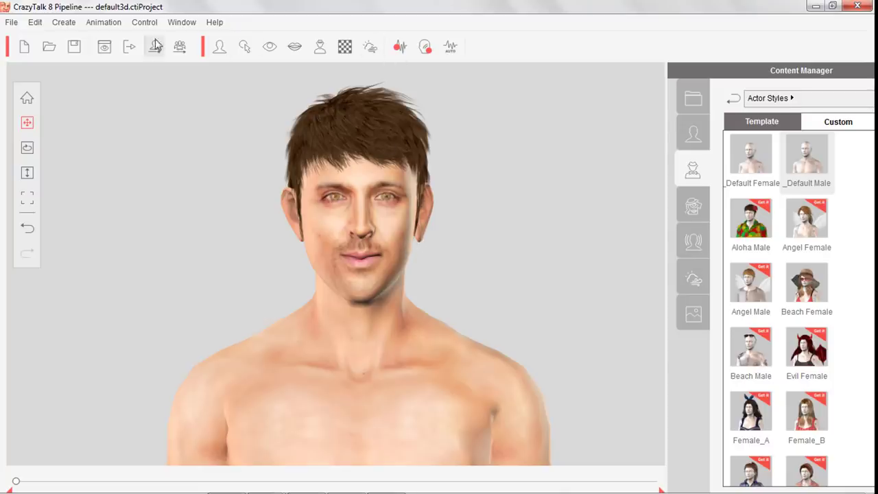
left_click(106, 25)
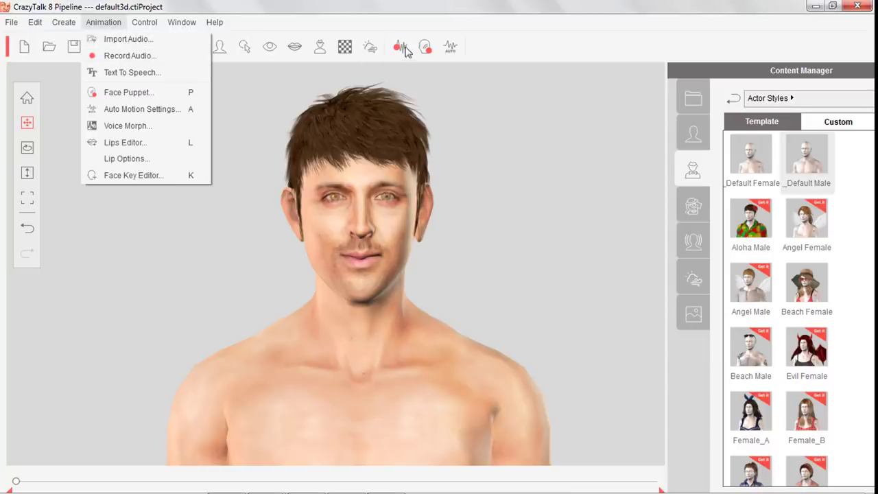
- Record a 21.40-second voice clip and apply it as Lips-Sync only animation
left_click(113, 56)
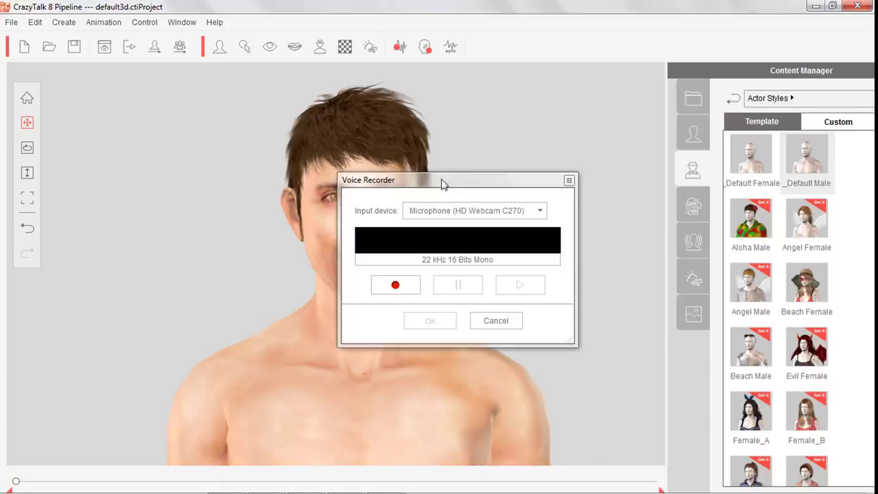
left_click_drag(441, 183, 609, 136)
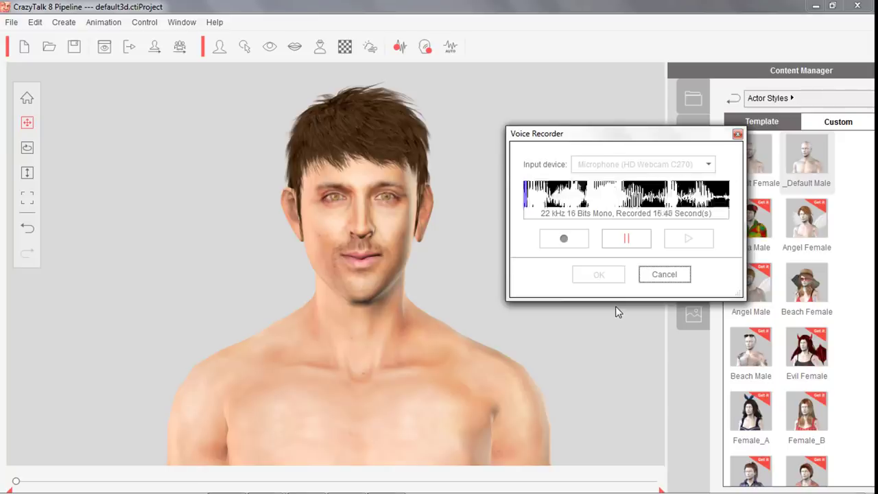
left_click(626, 238)
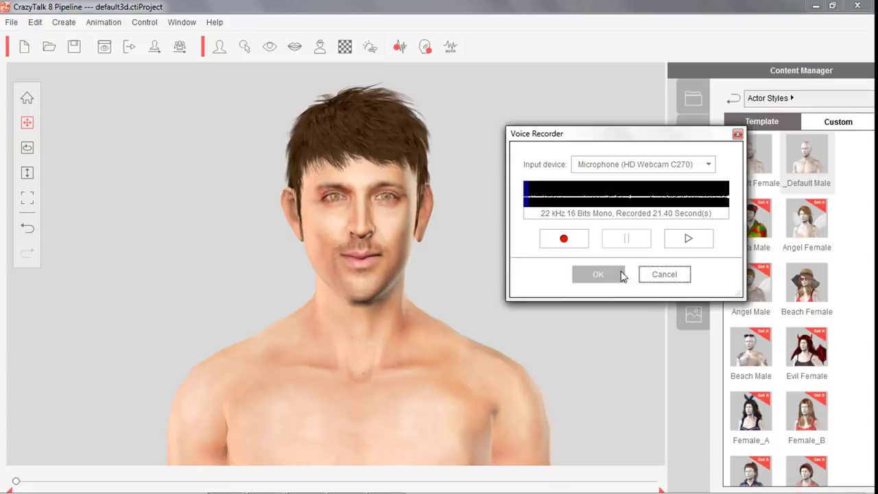
left_click(621, 274)
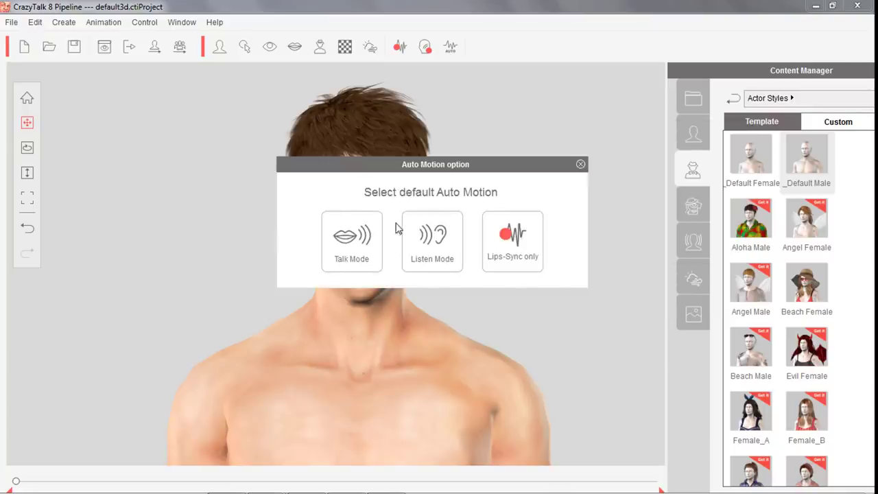
left_click_drag(406, 169, 557, 158)
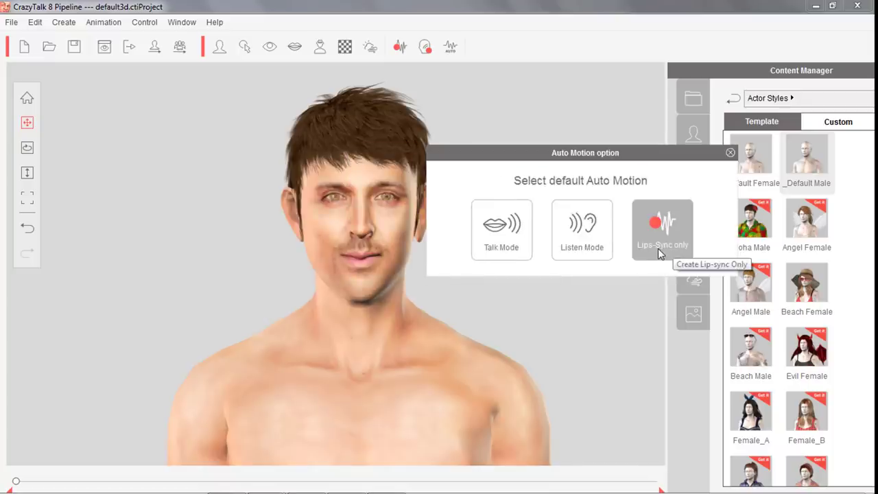
left_click(495, 256)
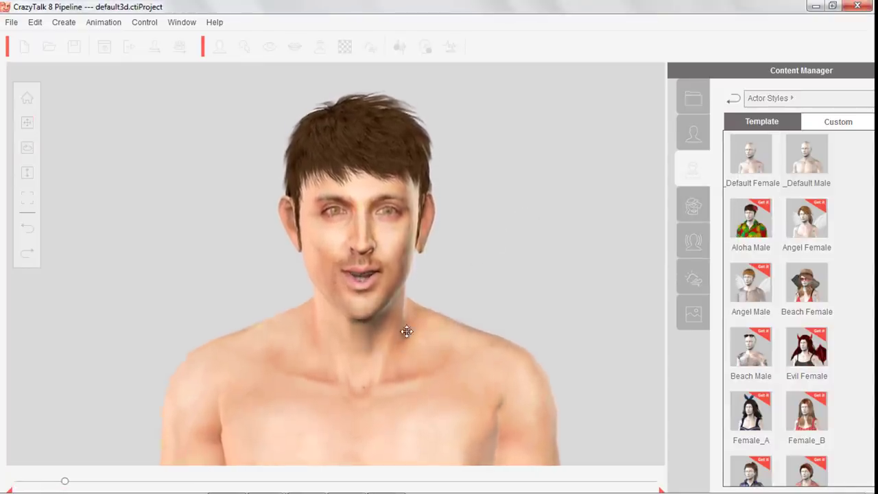
key("space")
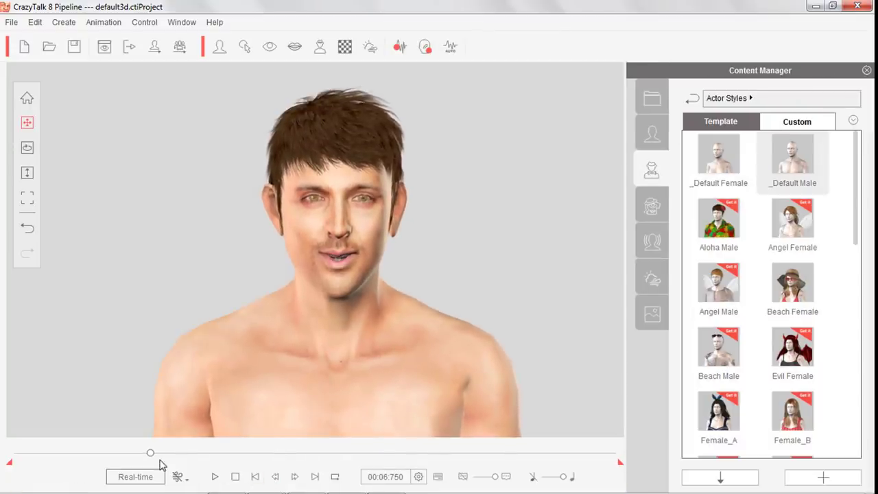
left_click_drag(150, 455, 3, 461)
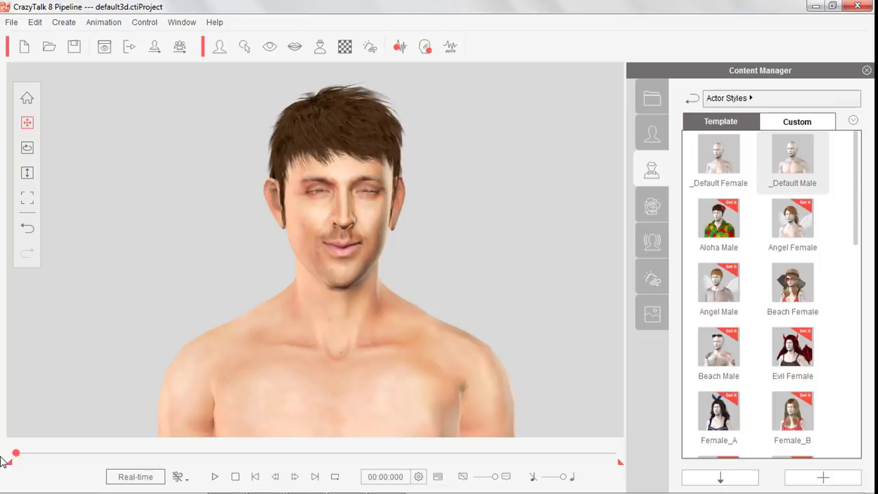
left_click(216, 478)
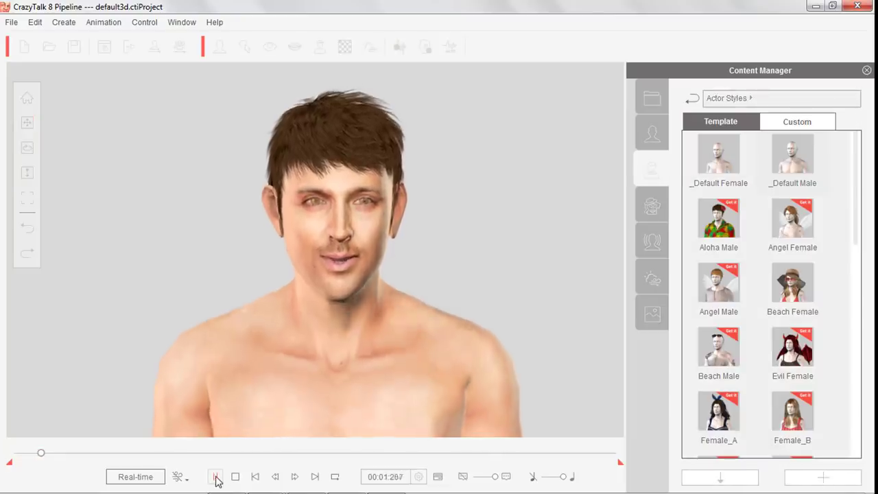
left_click(215, 478)
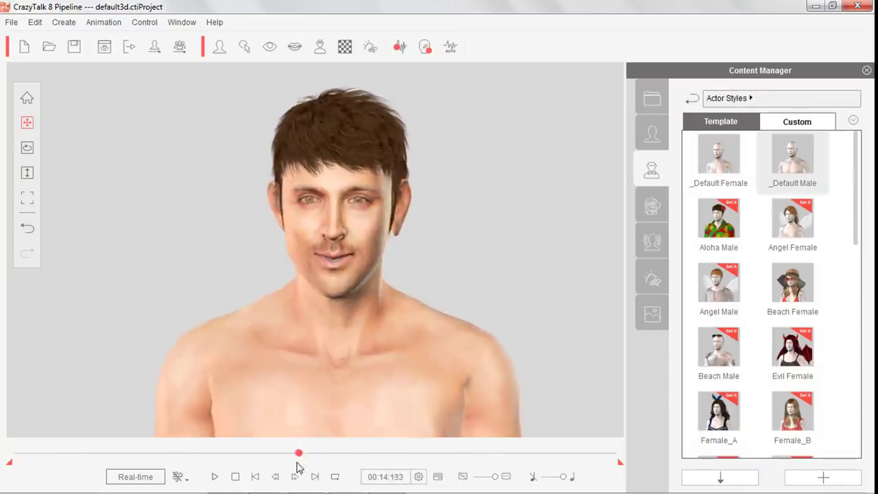
mouse_move(280, 453)
left_mouse_down()
mouse_move(318, 455)
mouse_move(12, 454)
left_mouse_up()
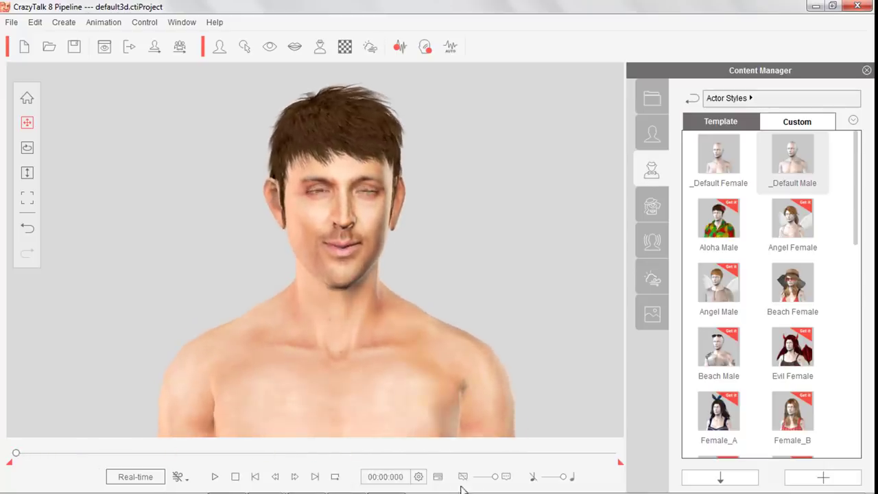
left_click(437, 478)
scroll(275, 429, "down", 1)
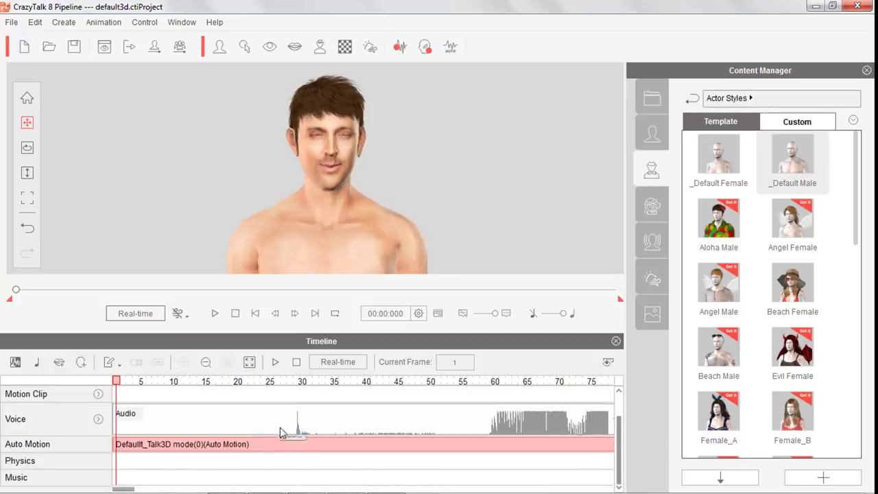
scroll(343, 427, "up", 3)
left_click(492, 400)
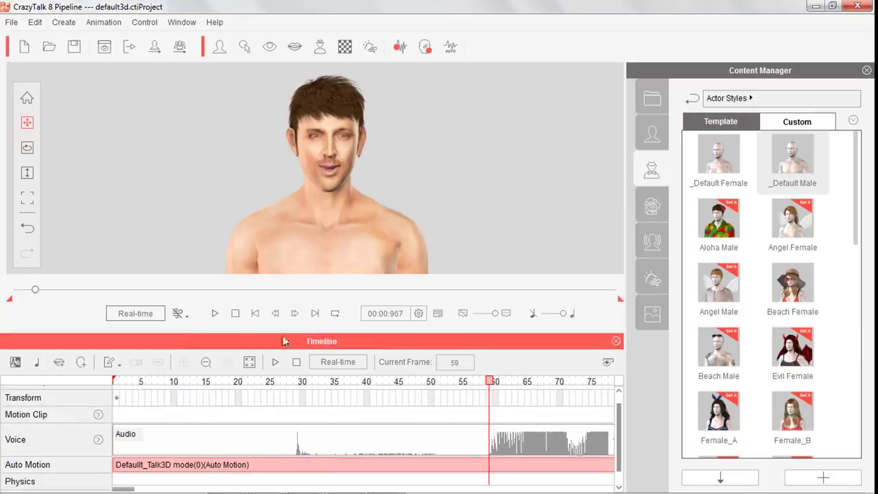
left_click(216, 318)
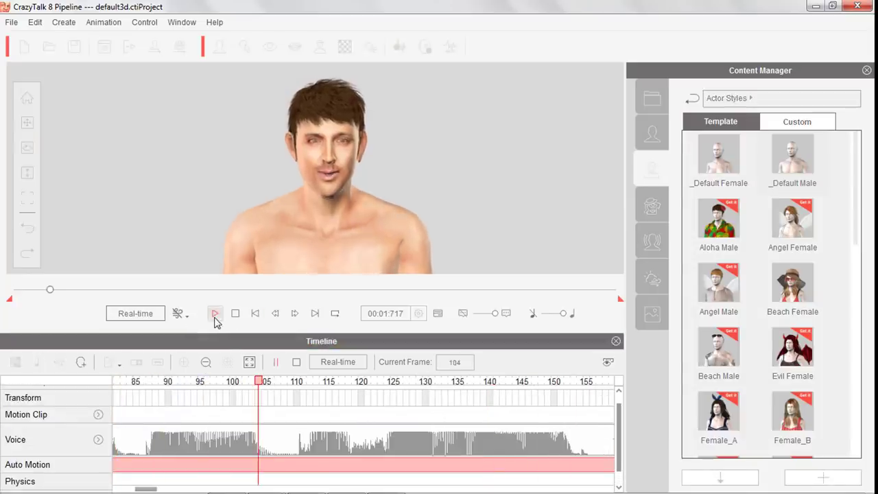
left_click(203, 443)
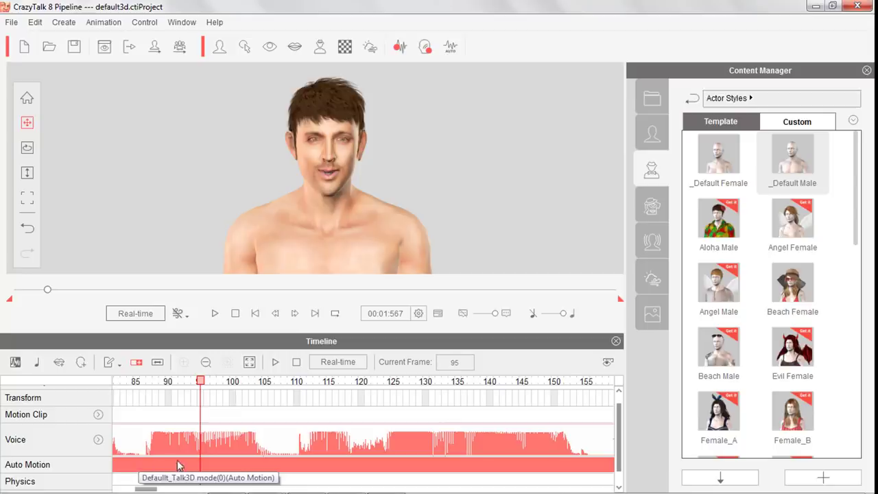
left_click(189, 465)
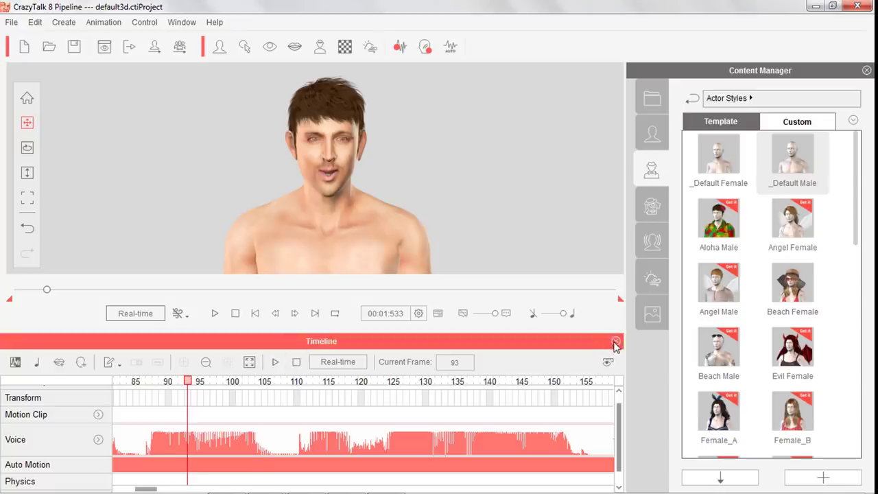
left_click(616, 341)
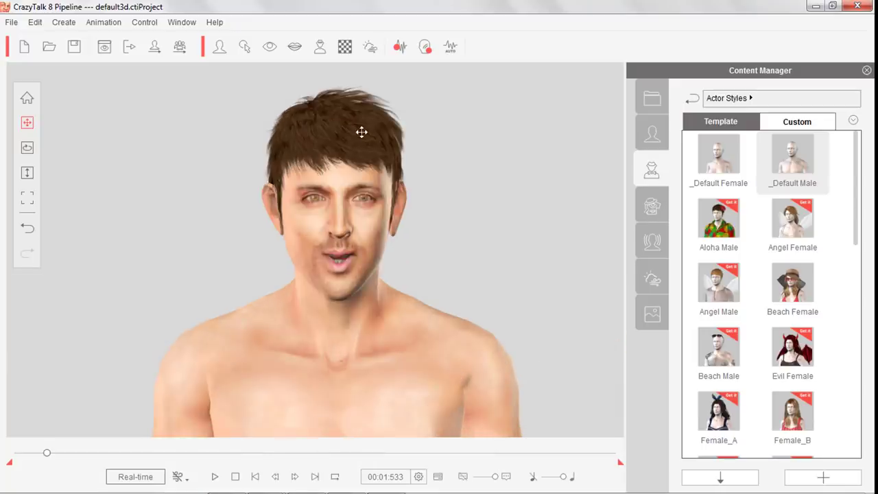
- Open Face Puppet, rewind to 0, pick a full-face preset, and record a first take
left_click(427, 48)
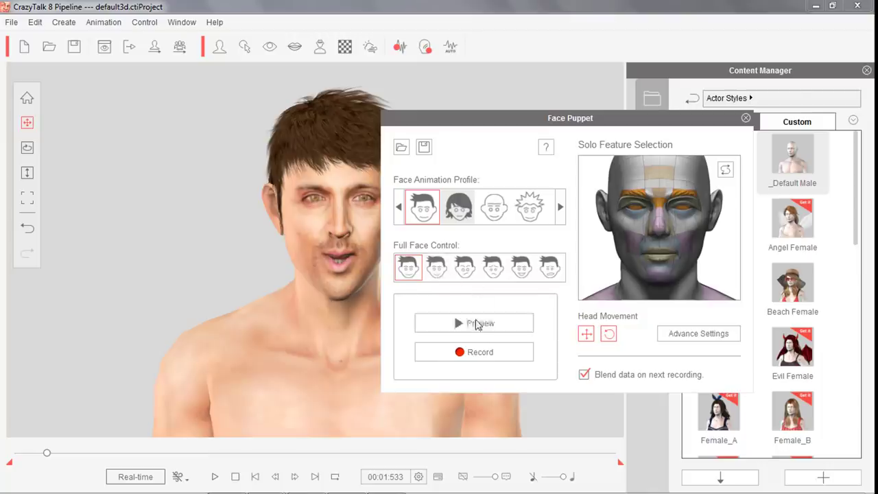
left_click_drag(494, 113, 574, 69)
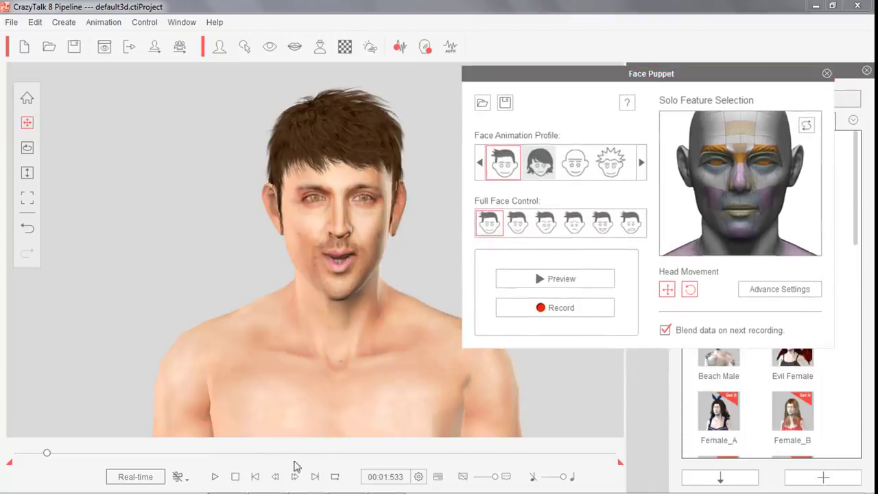
left_click_drag(56, 454, 17, 454)
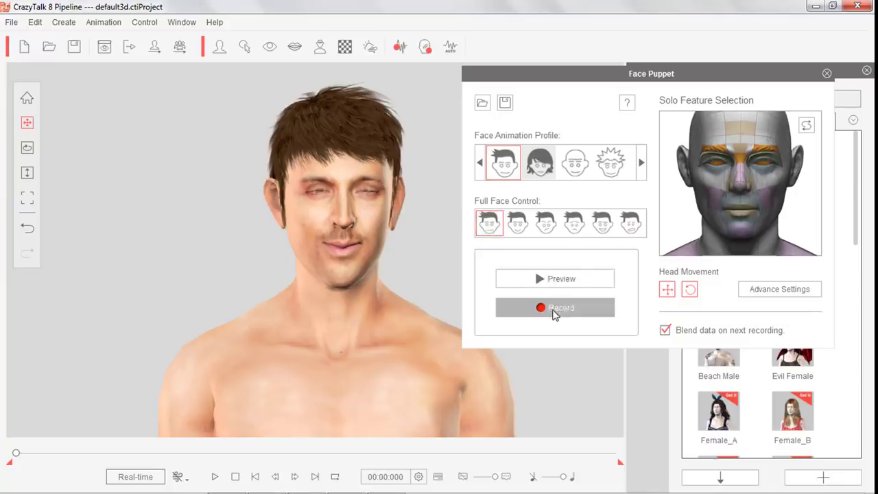
left_click(514, 224)
left_click(547, 227)
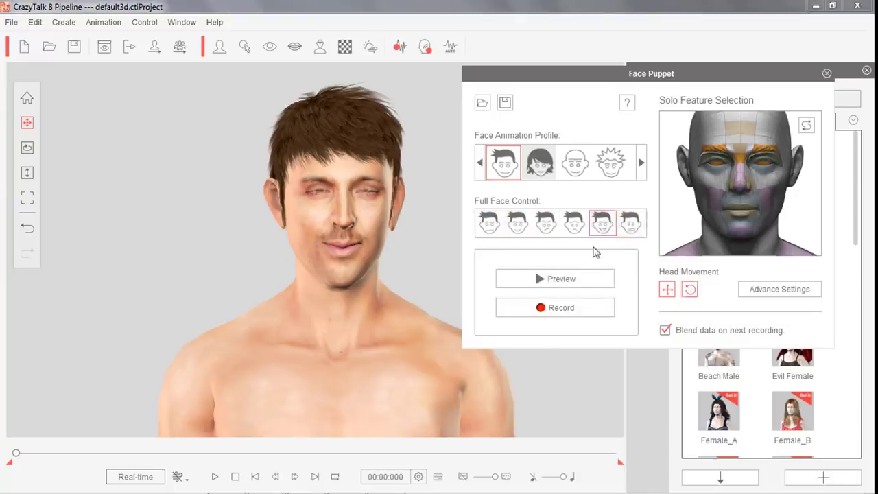
left_click(555, 307)
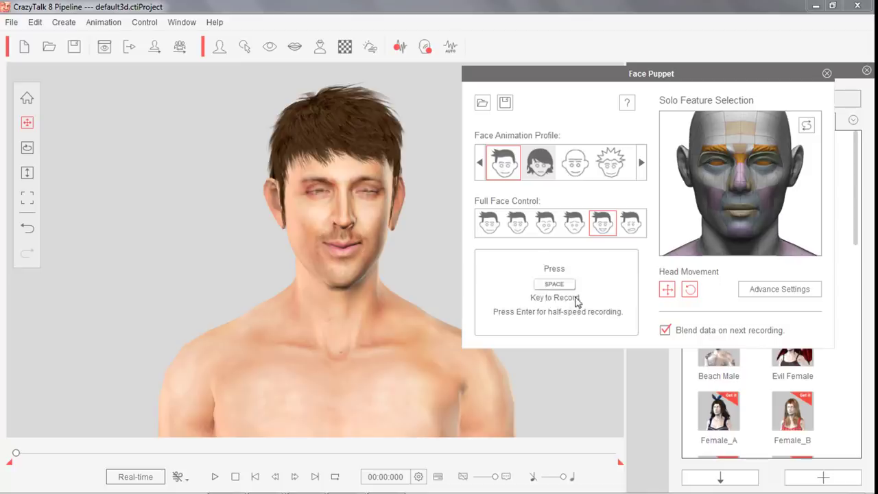
key("space")
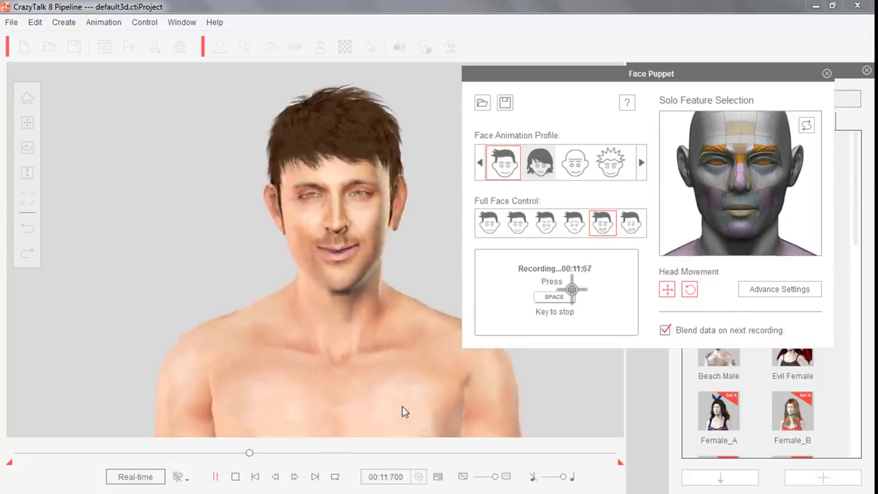
key("space")
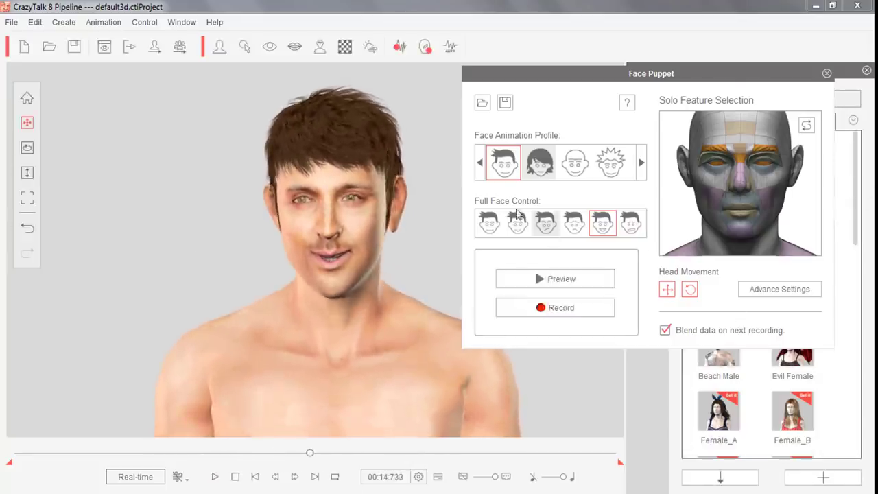
- Switch to the last full-face preset and record a second take
left_click(627, 230)
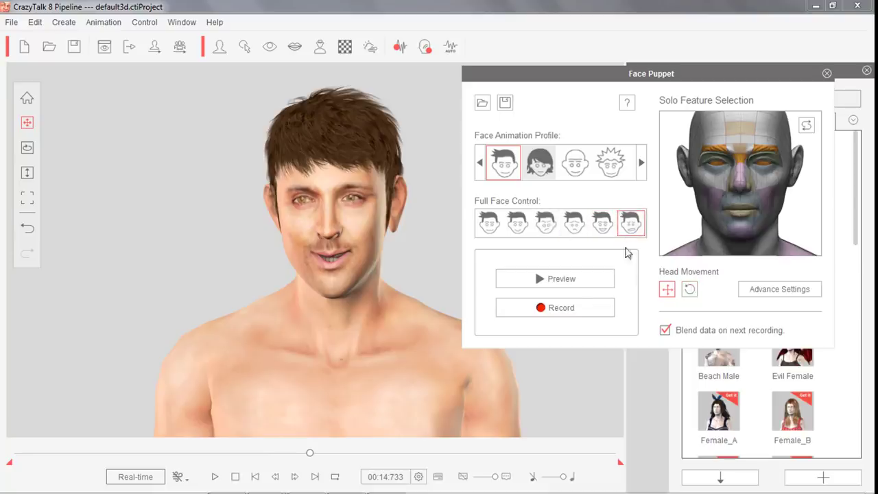
left_click(563, 308)
key("space")
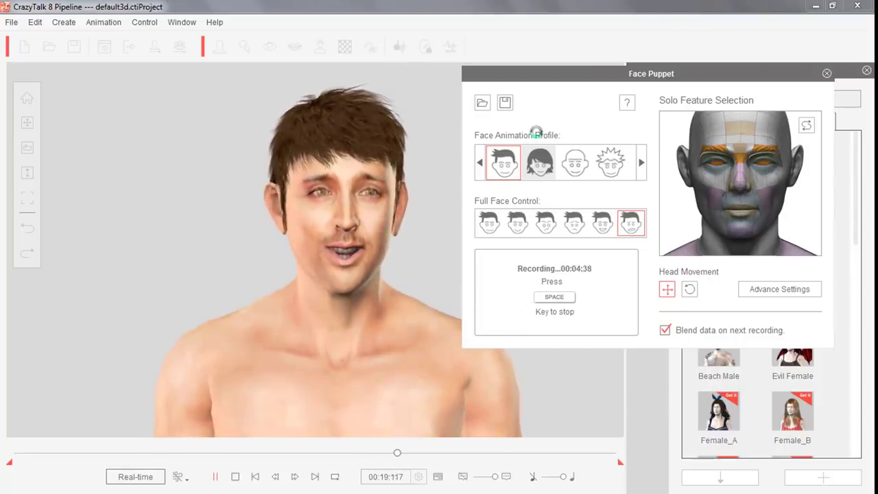
key("space")
- Switch to the spiky-hair face profile and record a short take
left_click(610, 163)
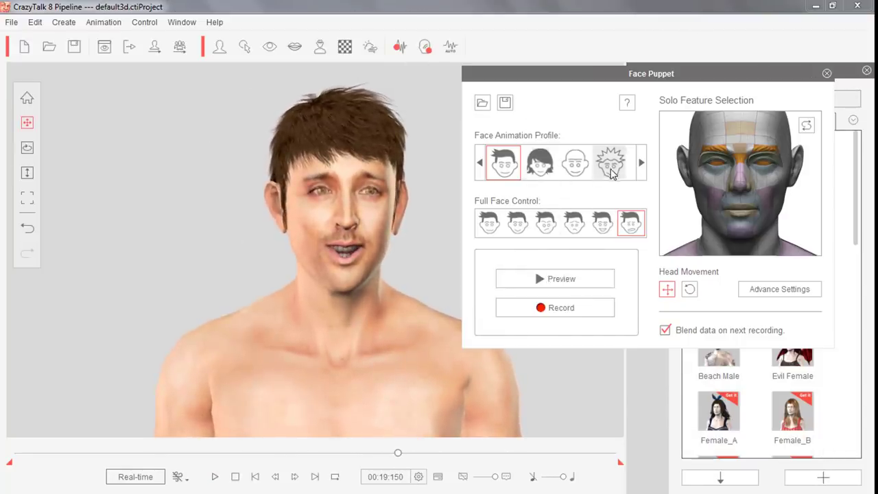
left_click(571, 308)
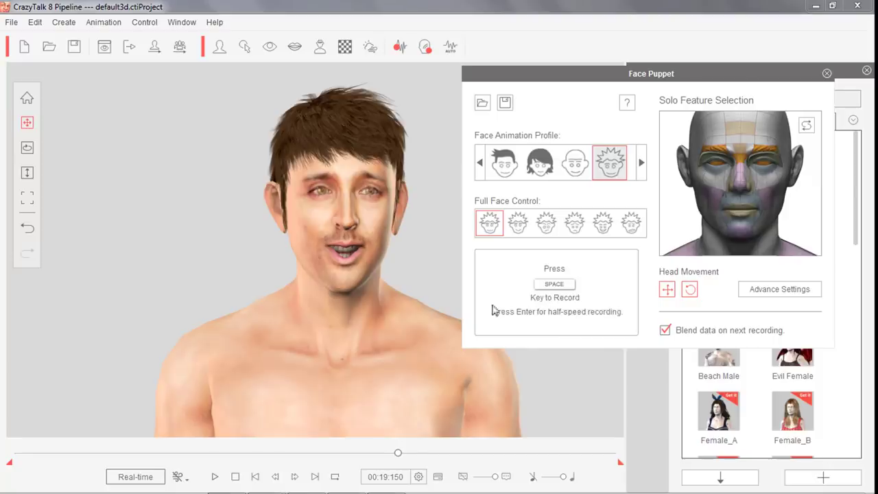
key("space")
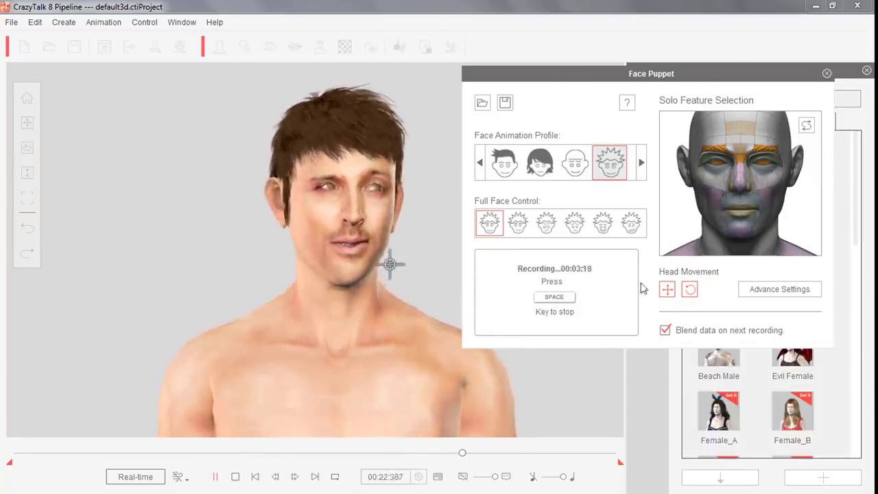
key("space")
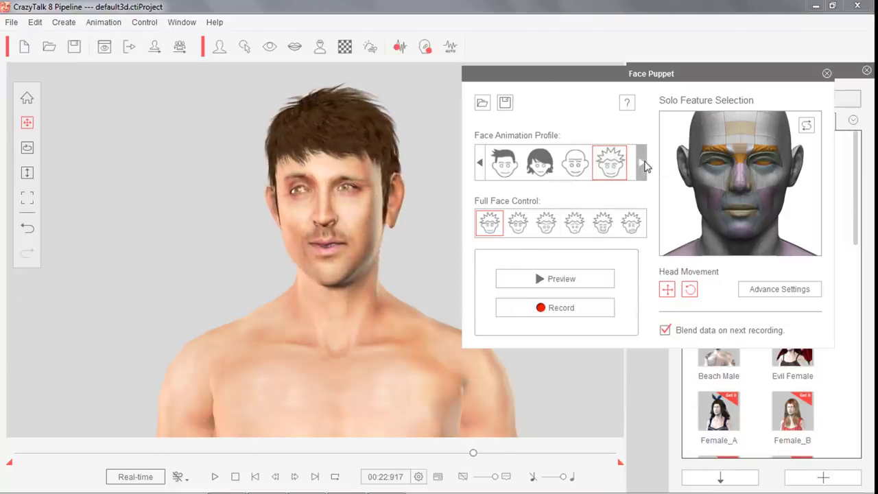
- Switch to the bald face profile and record two more takes
left_click(575, 163)
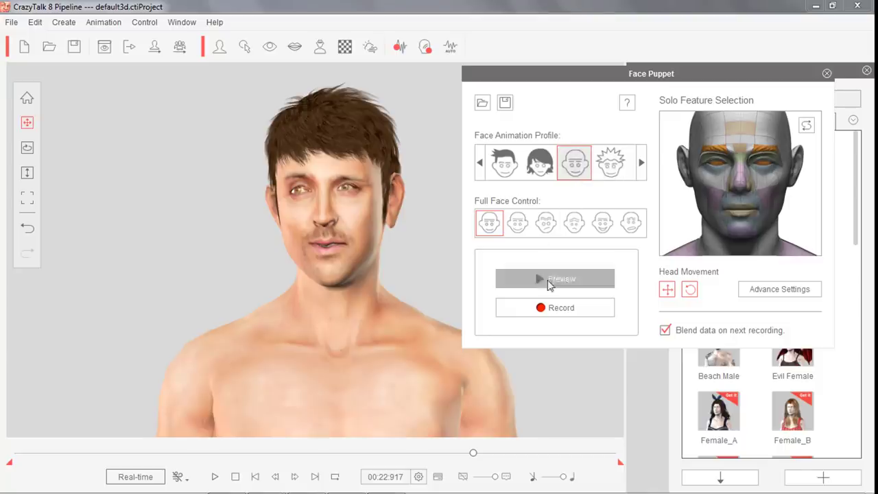
left_click(549, 309)
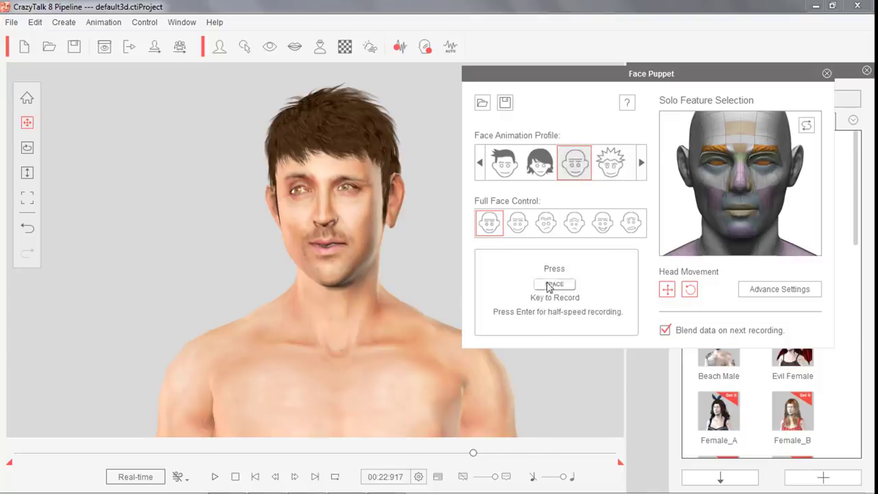
key("space")
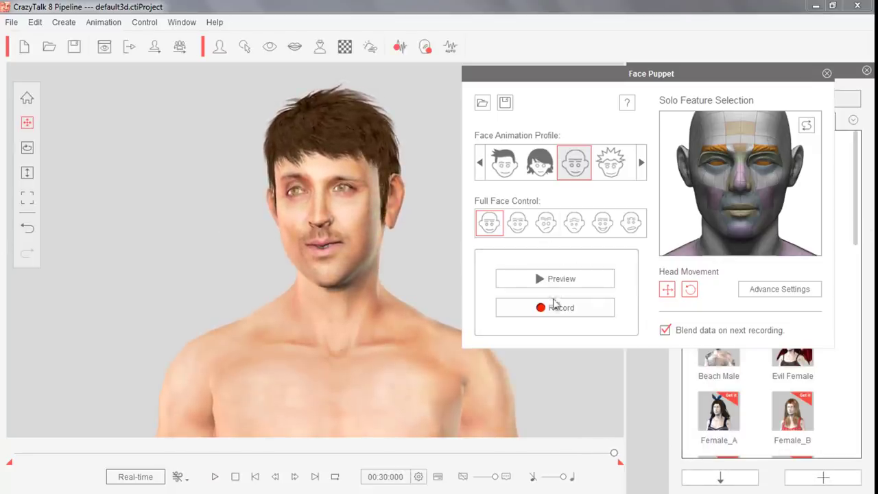
left_click(554, 307)
key("space")
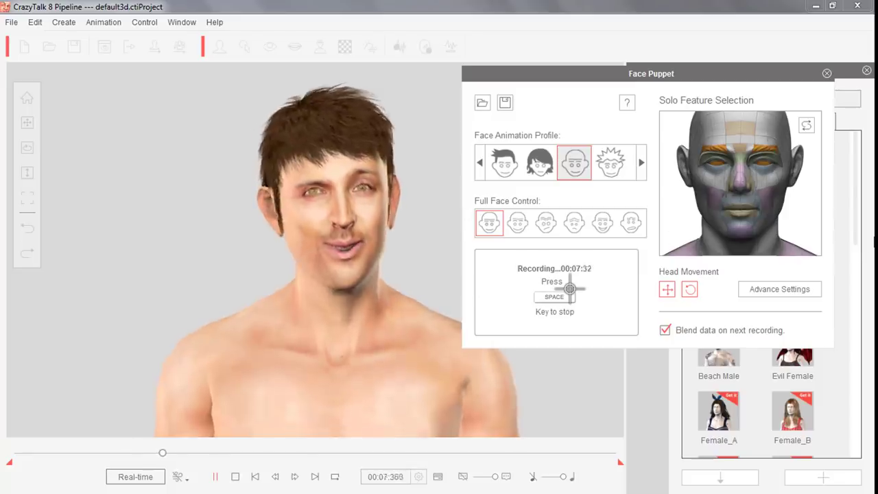
- Stop the previous take, then choose the first profile, a full-face preset and the nose as the solo feature
key("space")
left_click(507, 168)
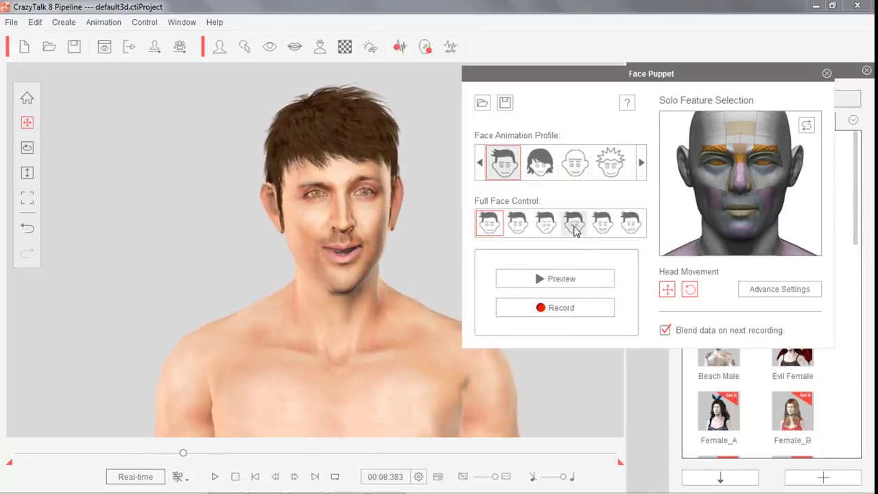
left_click(602, 226)
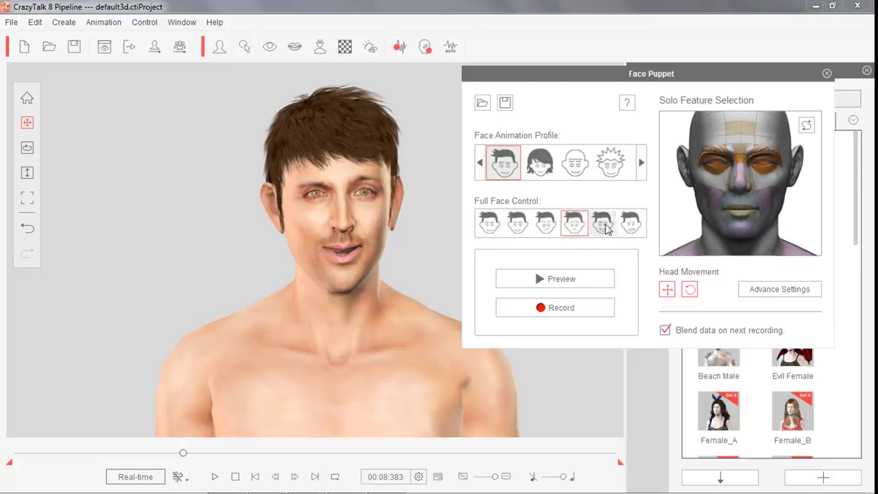
left_click(740, 184)
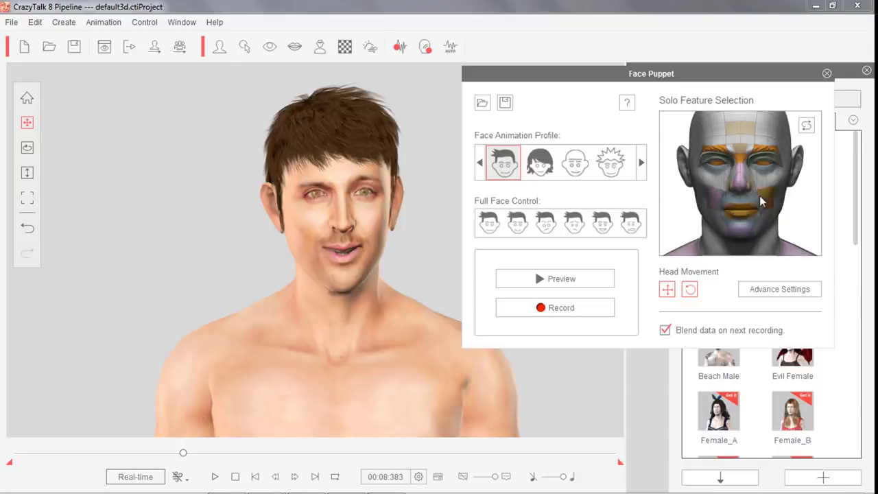
- Record a nose-only solo-feature take, stopping it at 15.53 seconds
left_click(565, 306)
key("space")
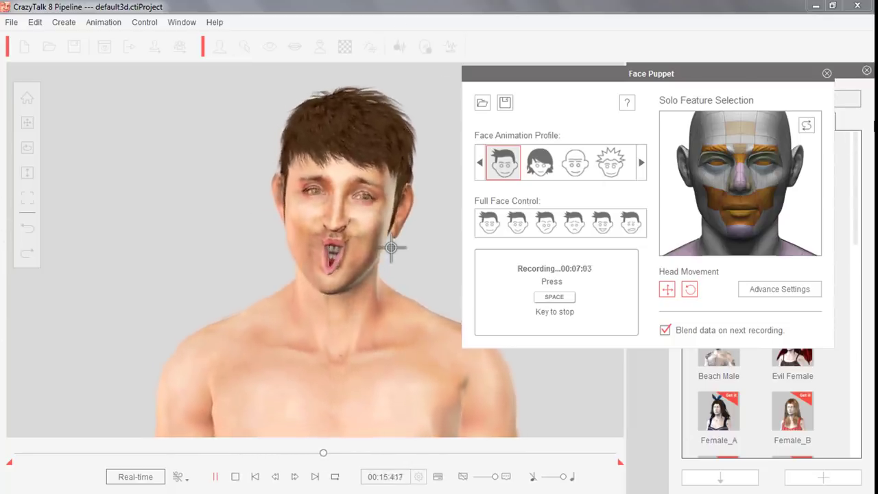
key("space")
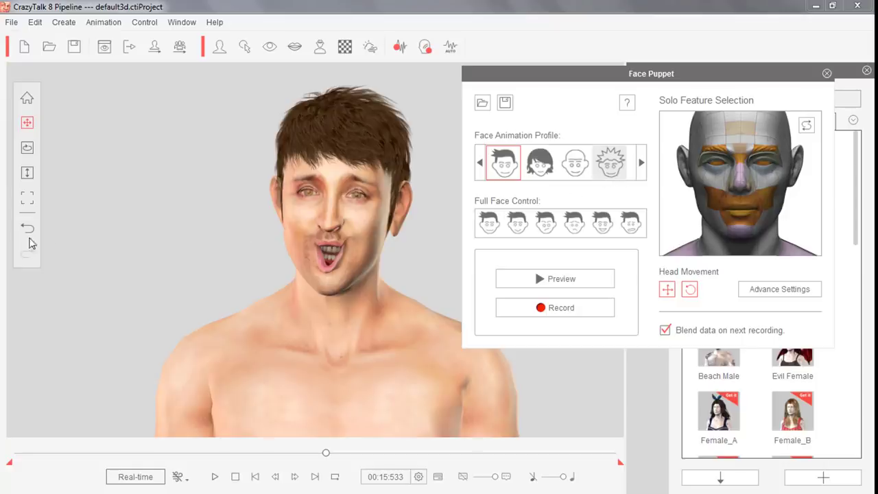
- Close the Face Puppet panel and play back the puppeted actor's takes on stage
left_click(826, 75)
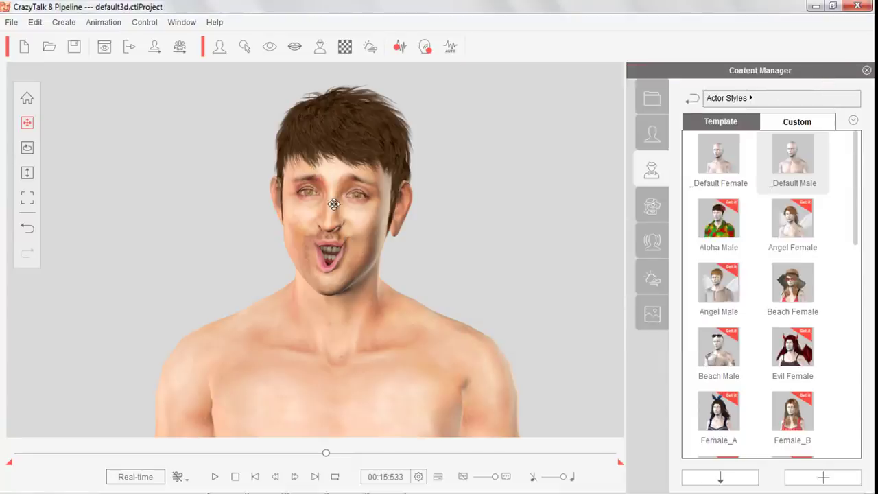
key("space")
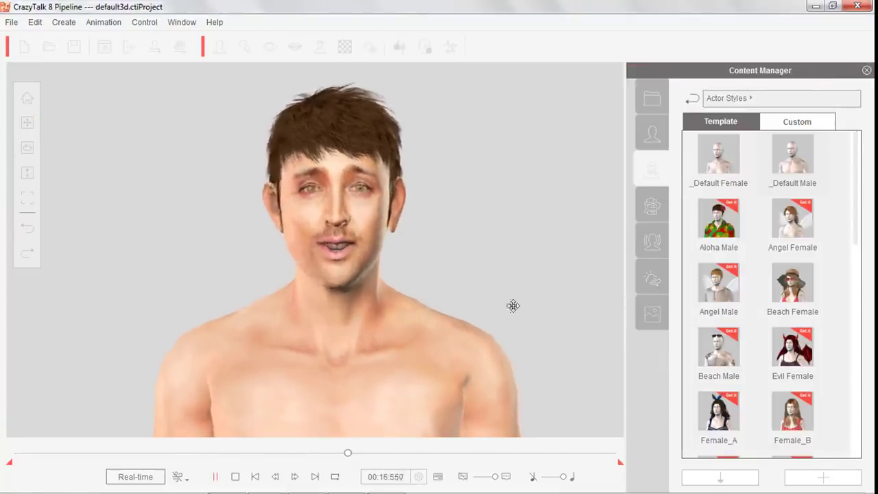